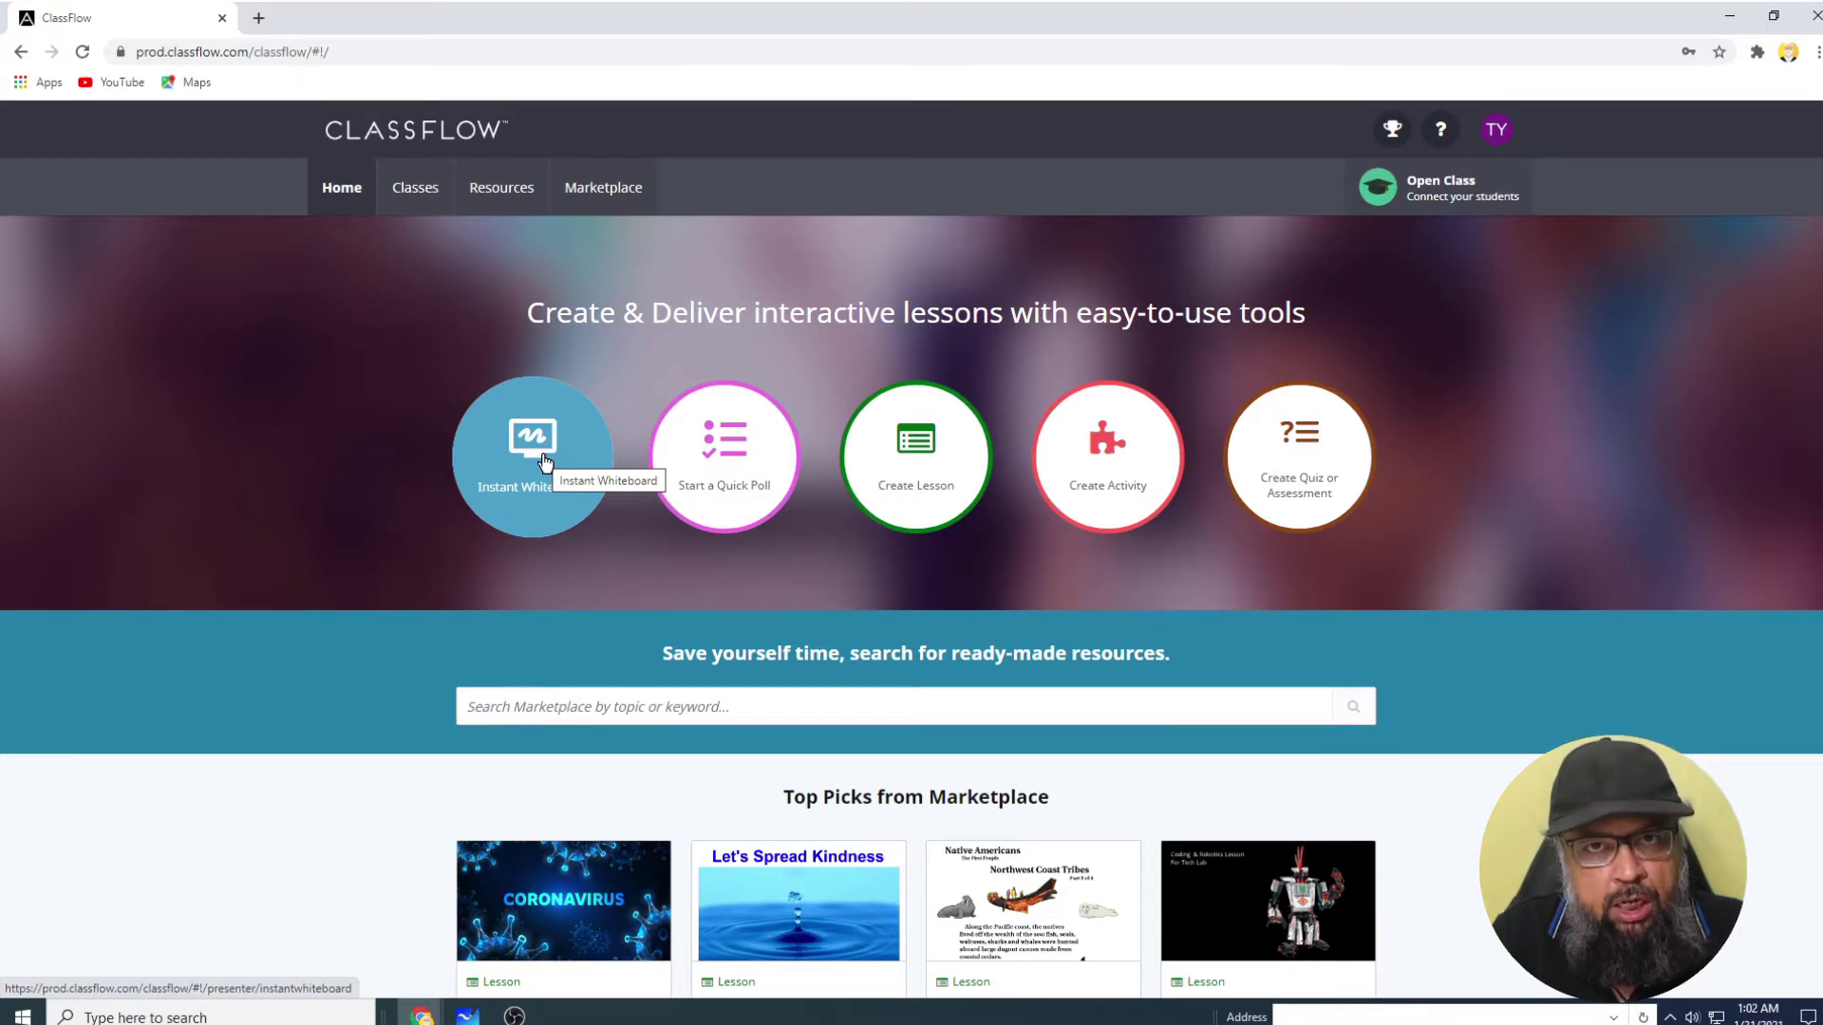
- Start a blank Instant Whiteboard from the ClassFlow Home page
click(544, 462)
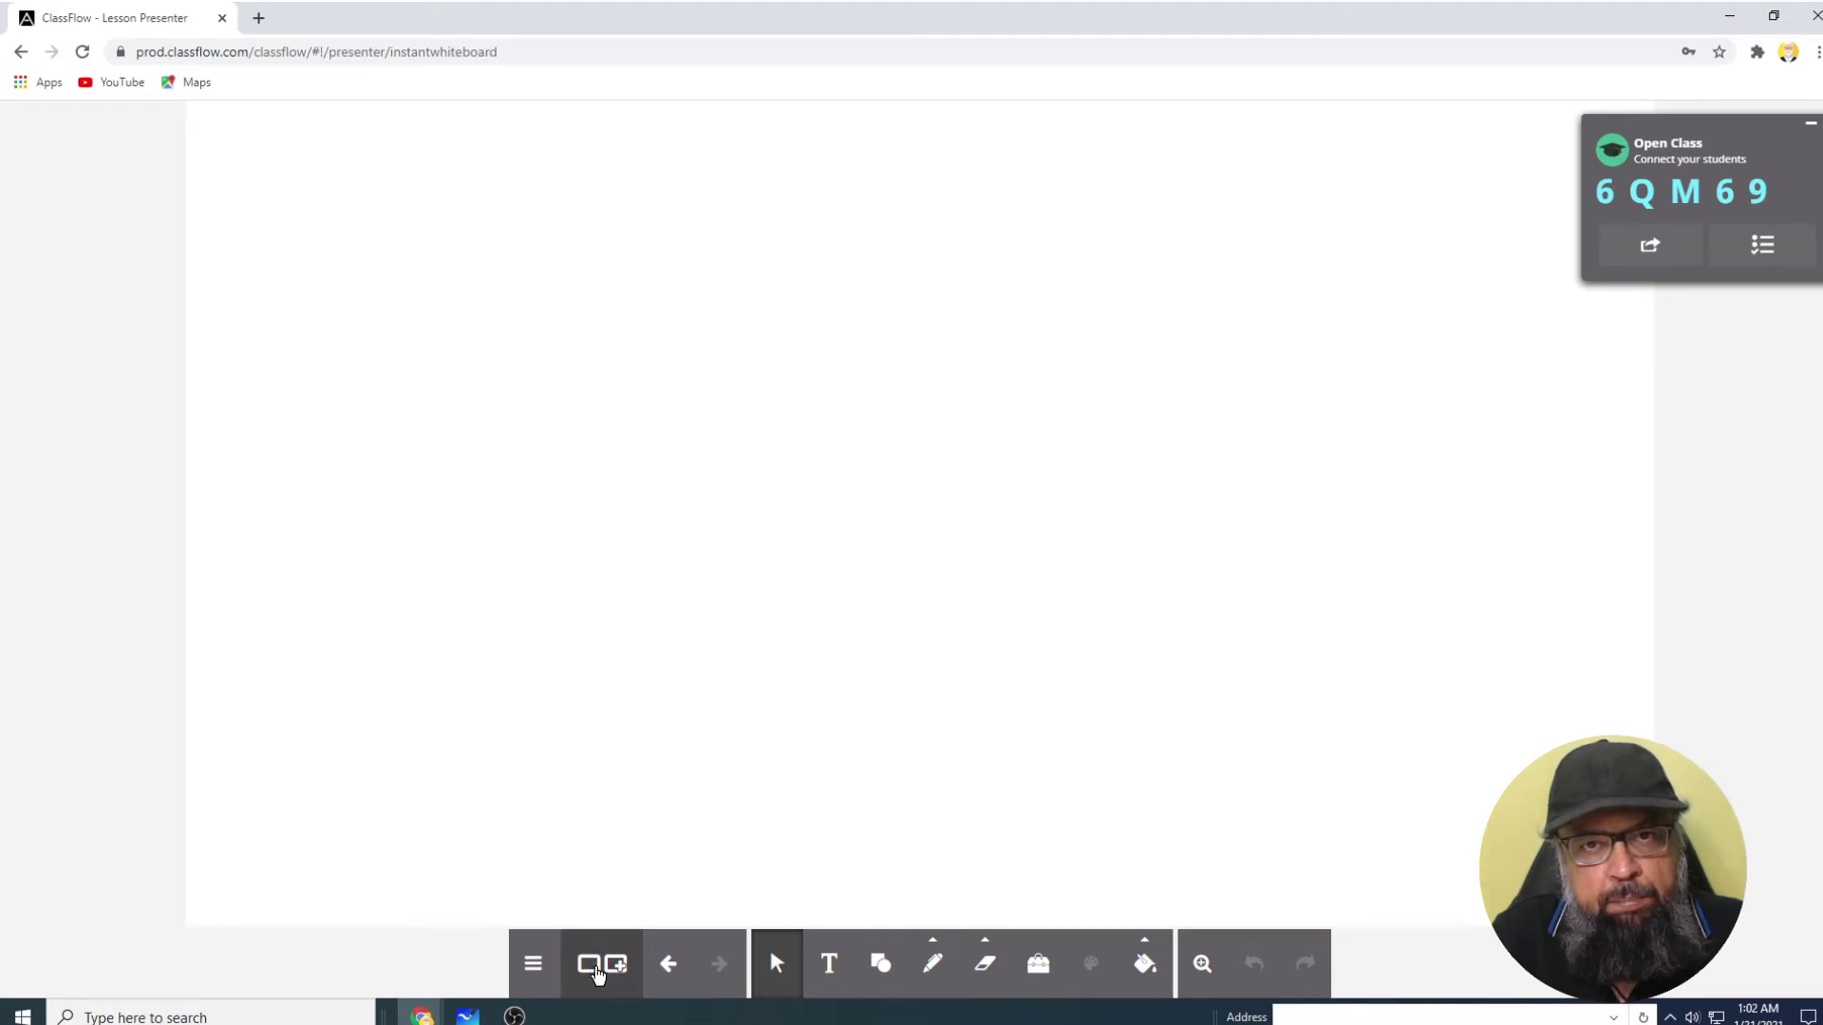
- Show the whiteboard's page strip and add a third blank page
click(596, 969)
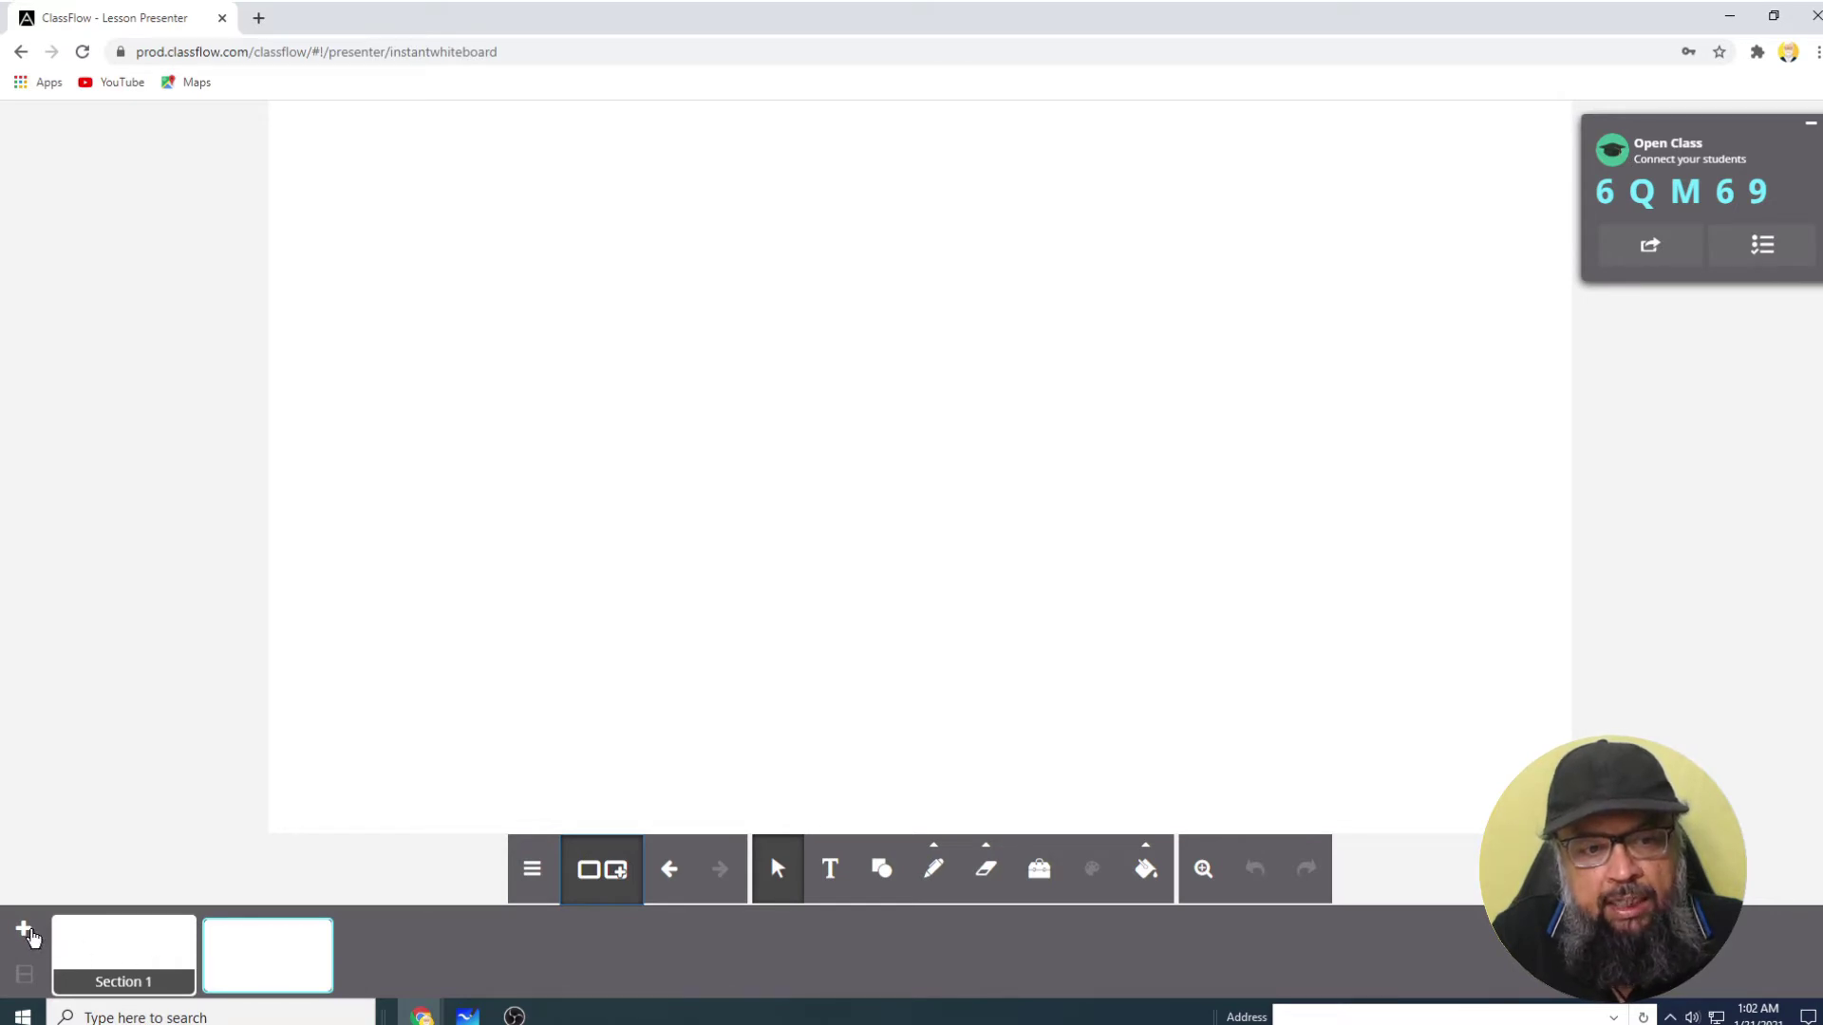
click(24, 931)
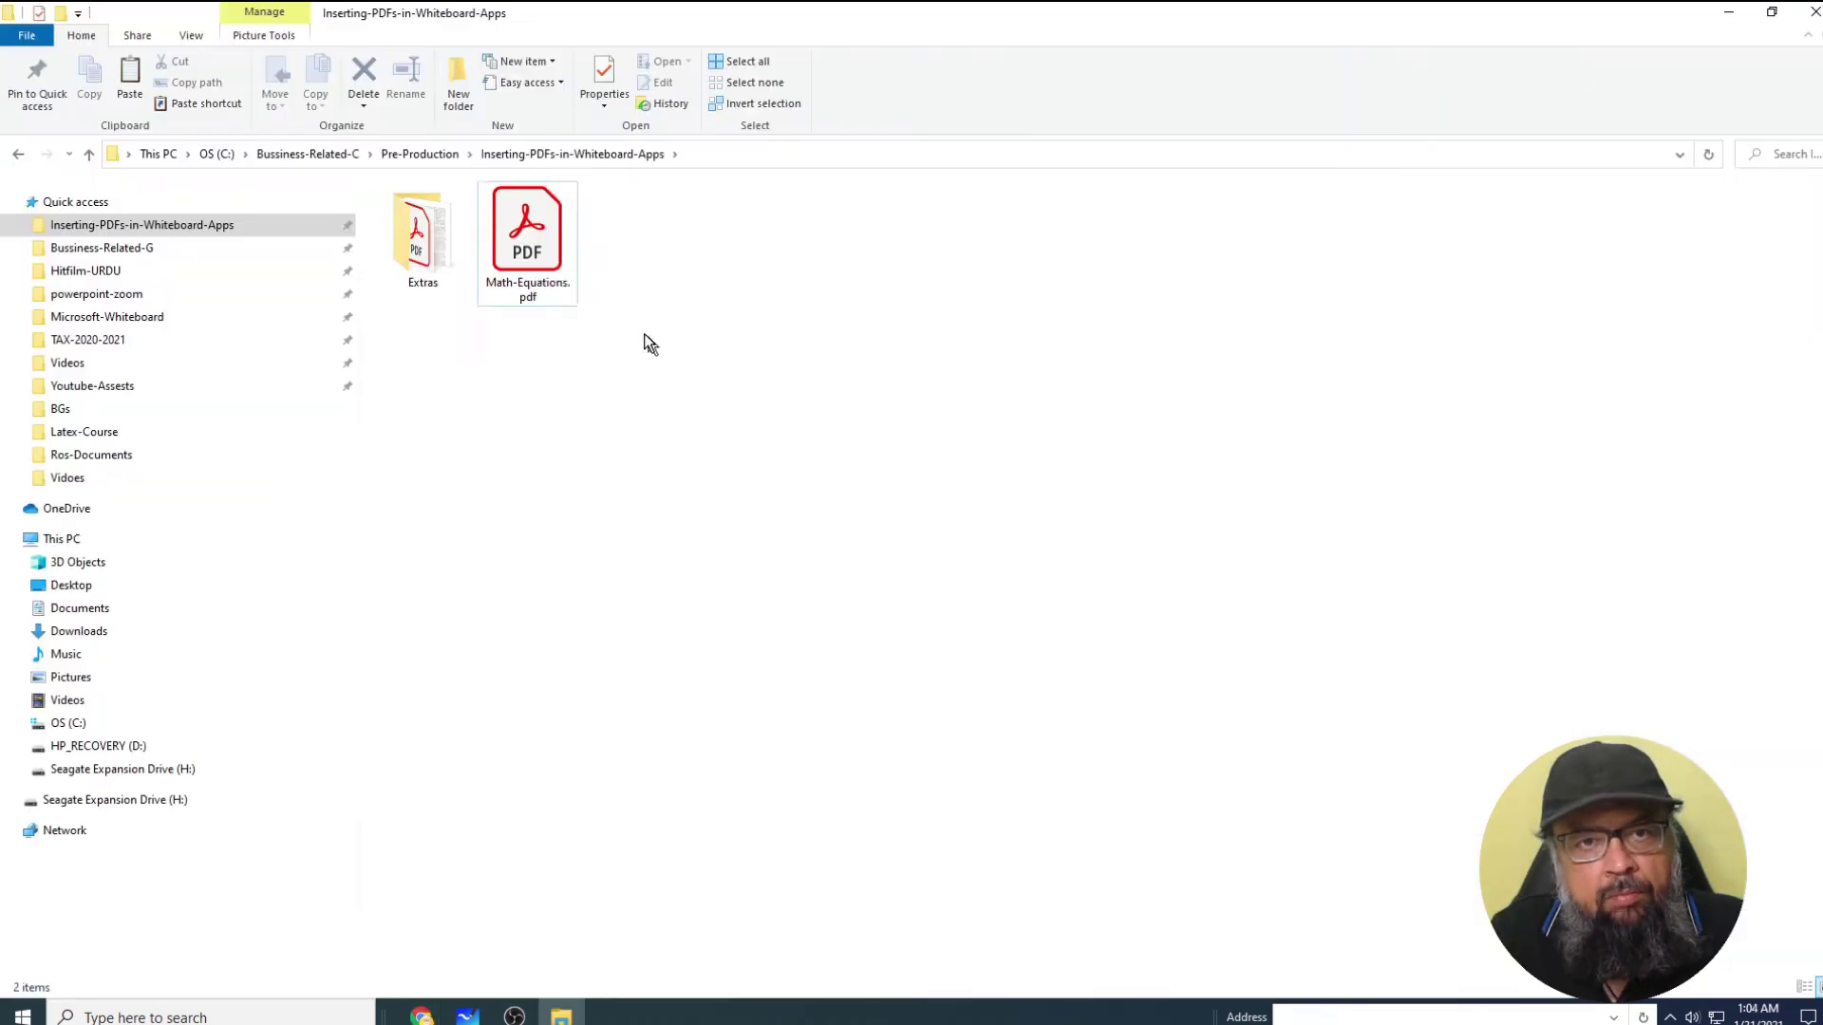
- Open Math-Equations.pdf in Acrobat Reader and scroll down to section 2.4
double_click(550, 248)
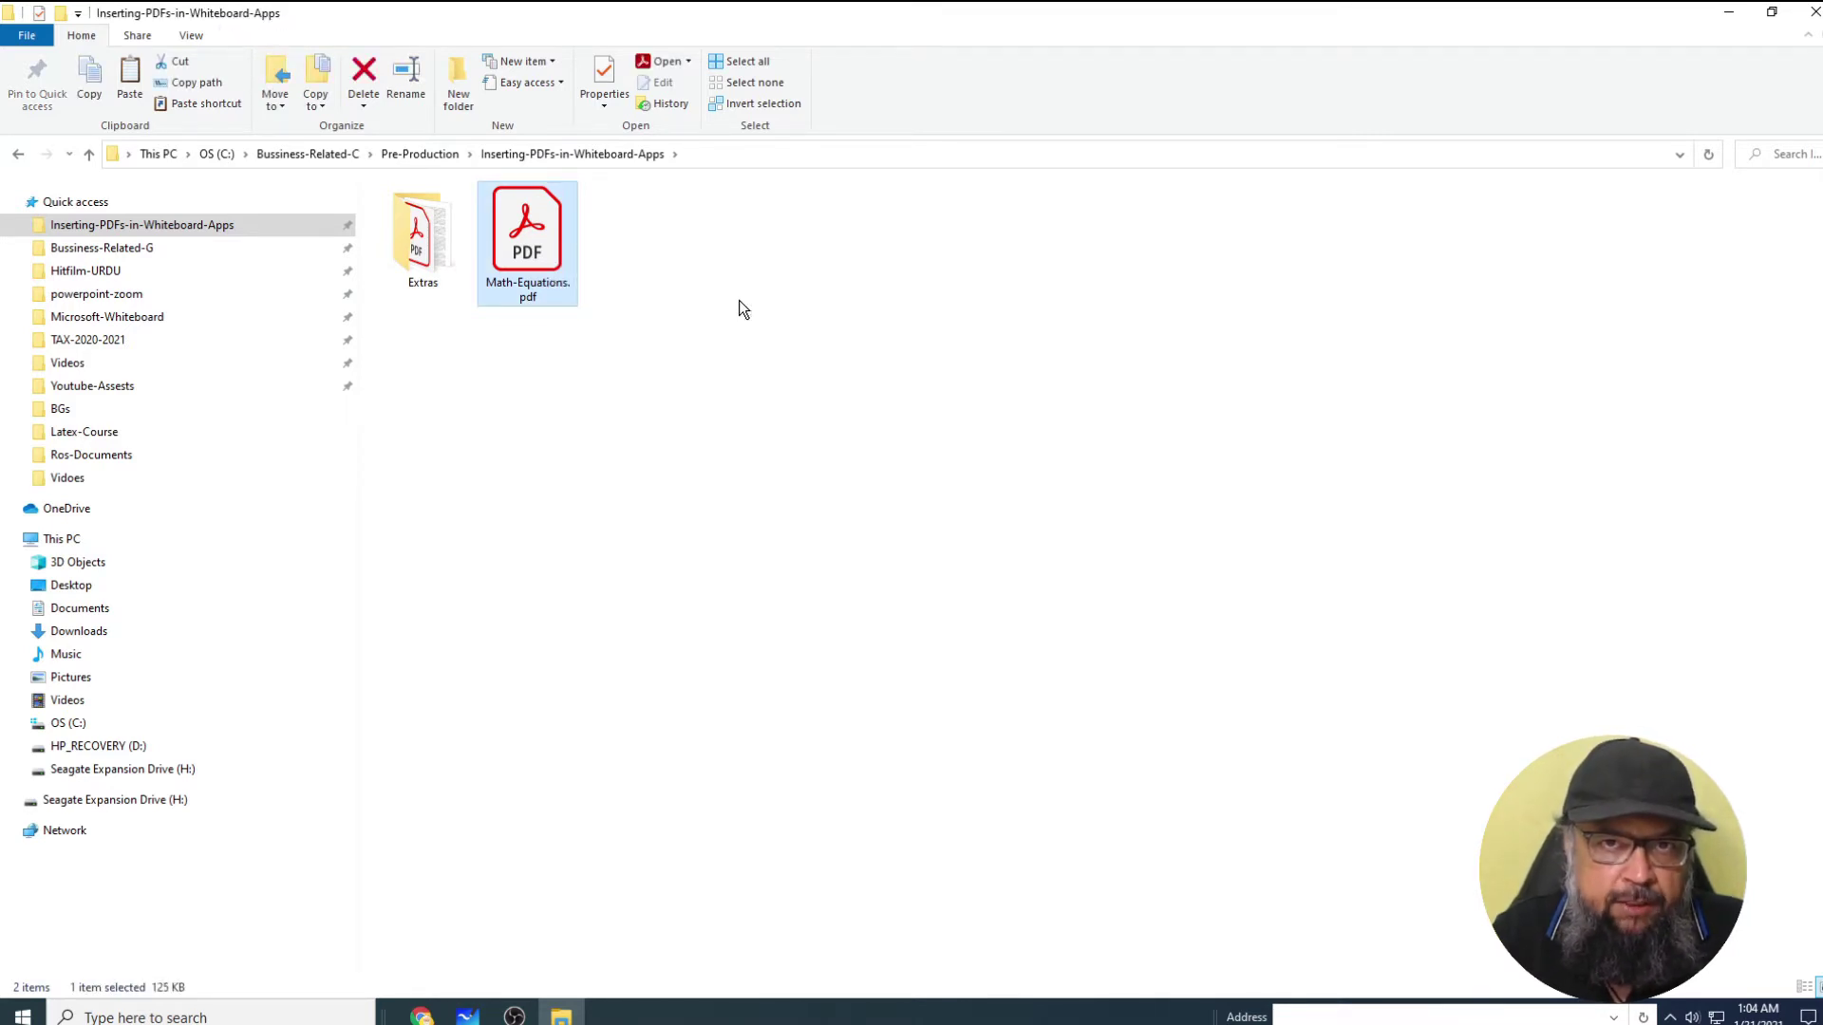
drag(1593, 180, 1615, 481)
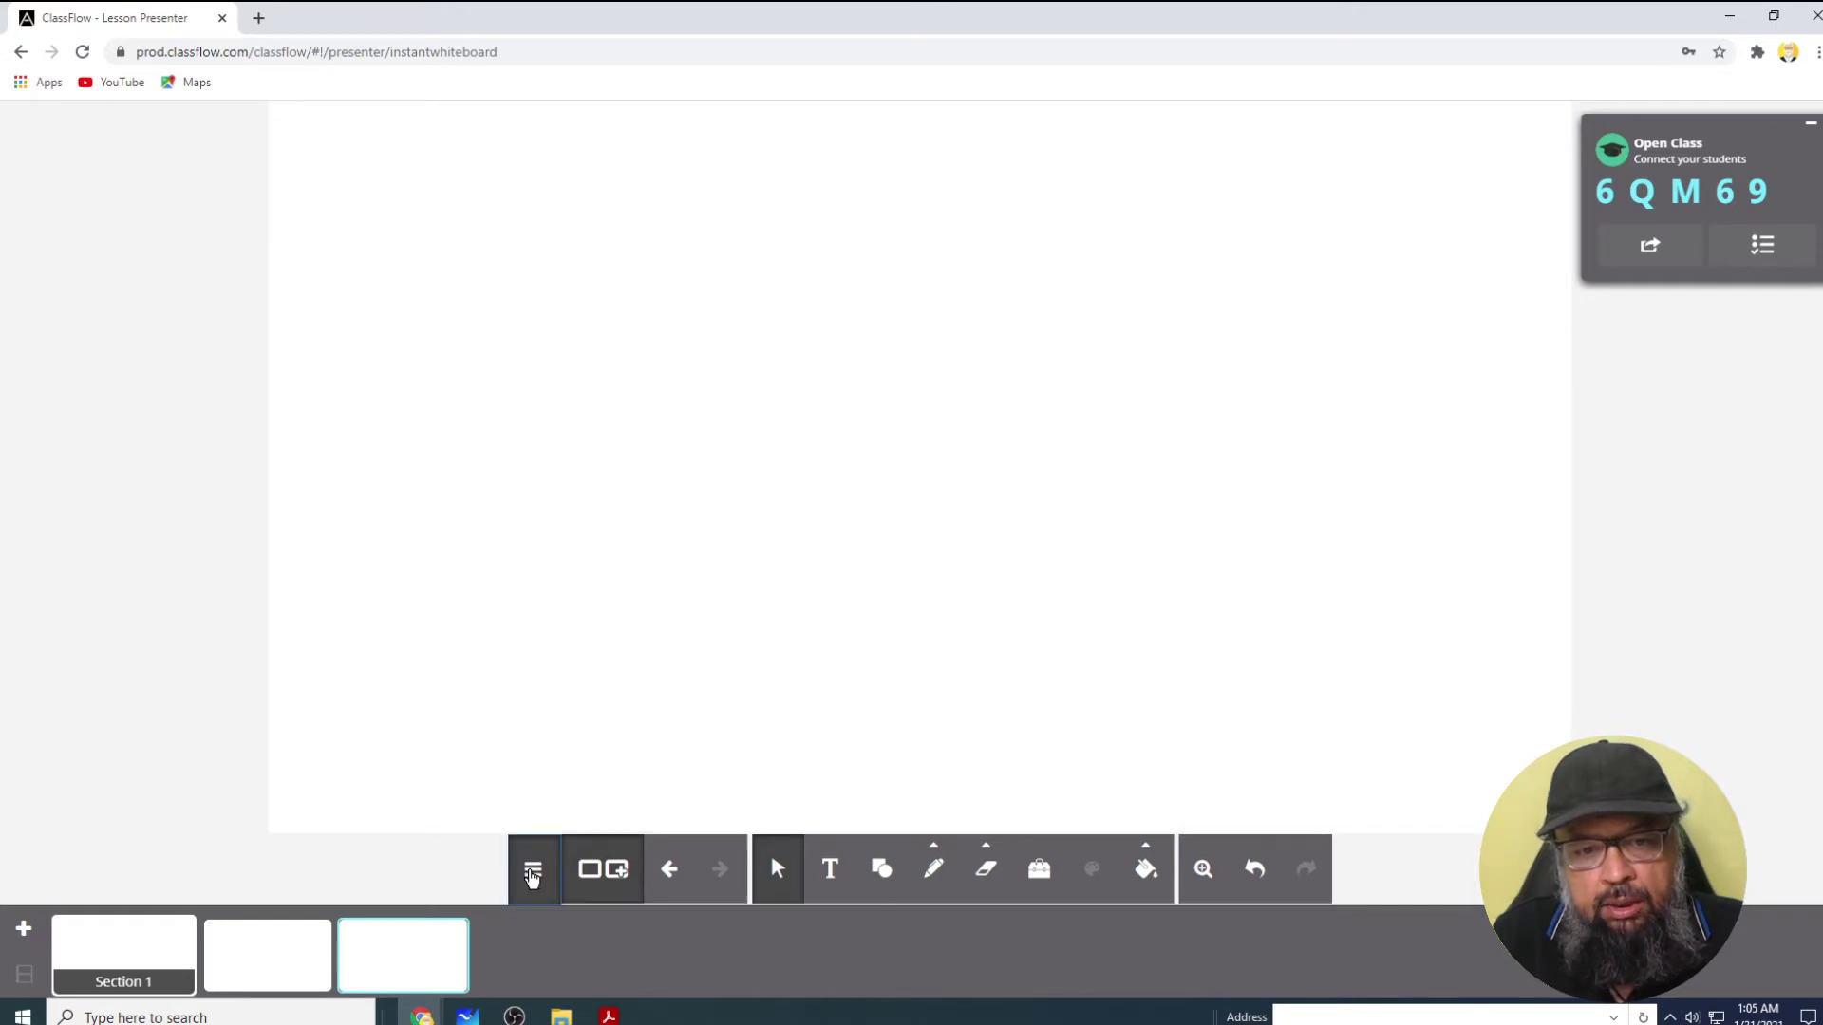
- Check the Insert Resources list (two temp JPGs, two PNGs, no PDF) and cancel it
click(533, 873)
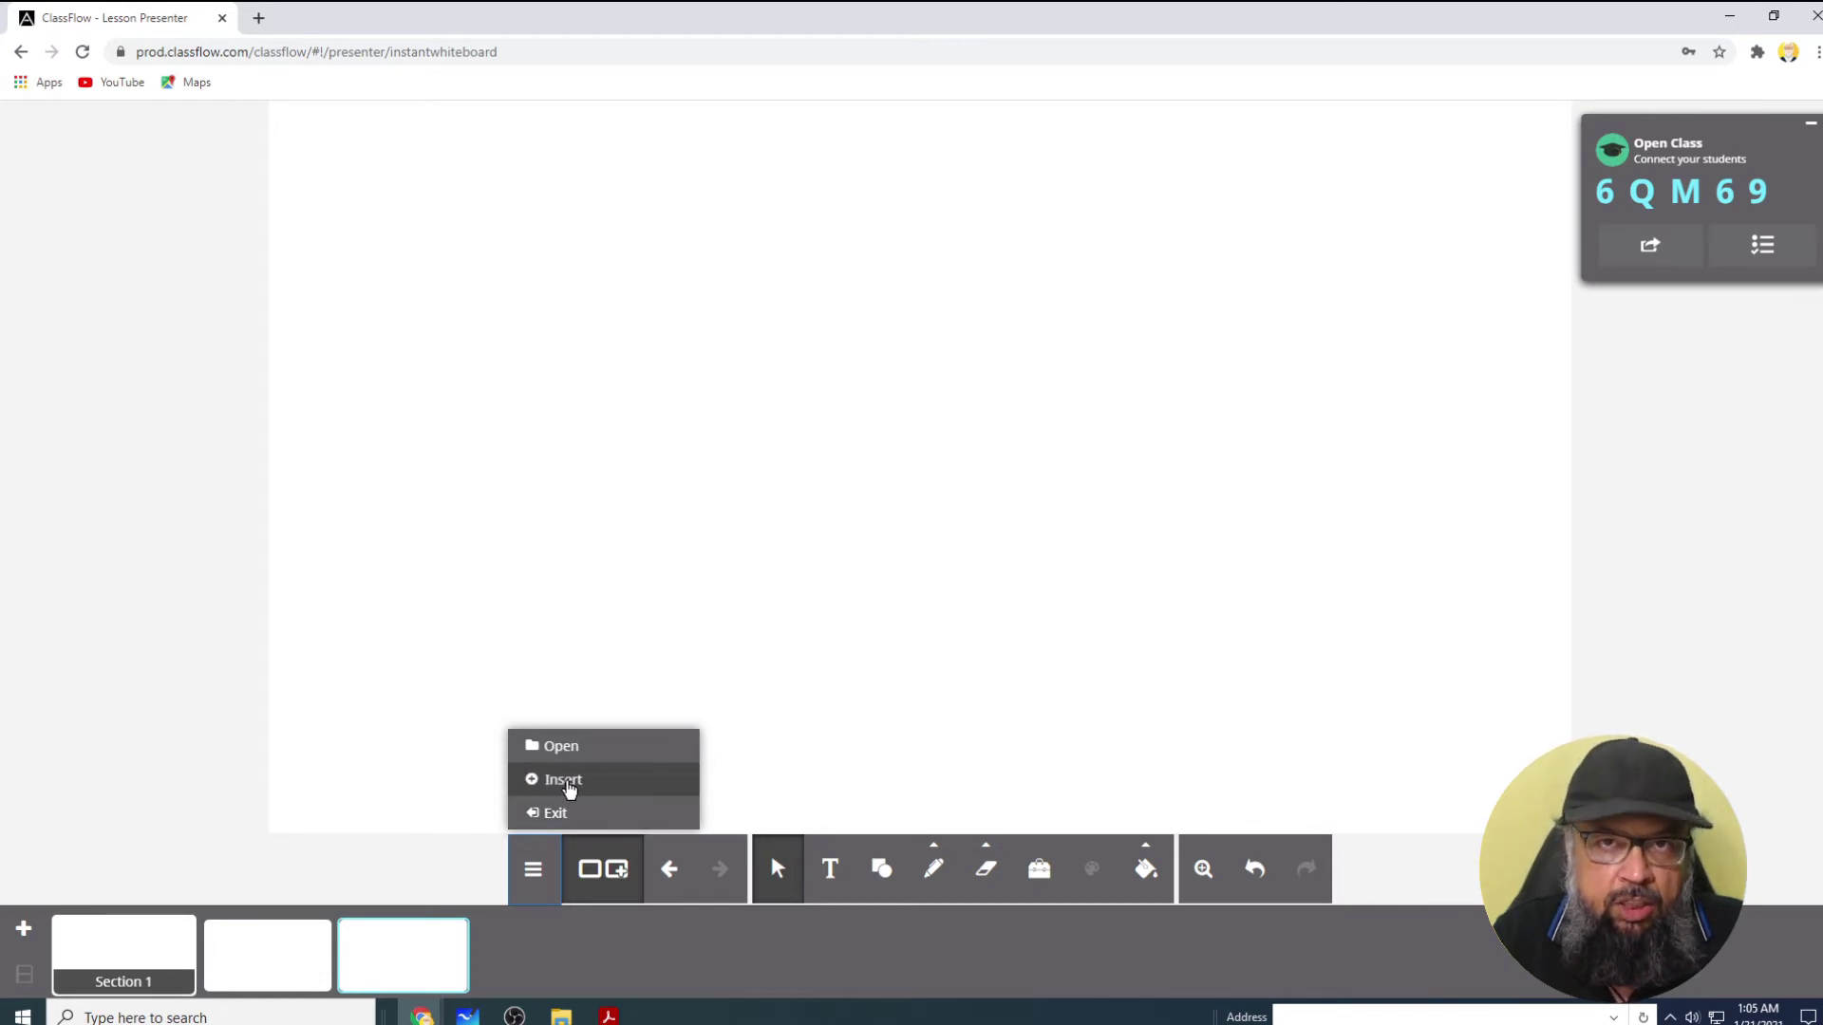
click(568, 788)
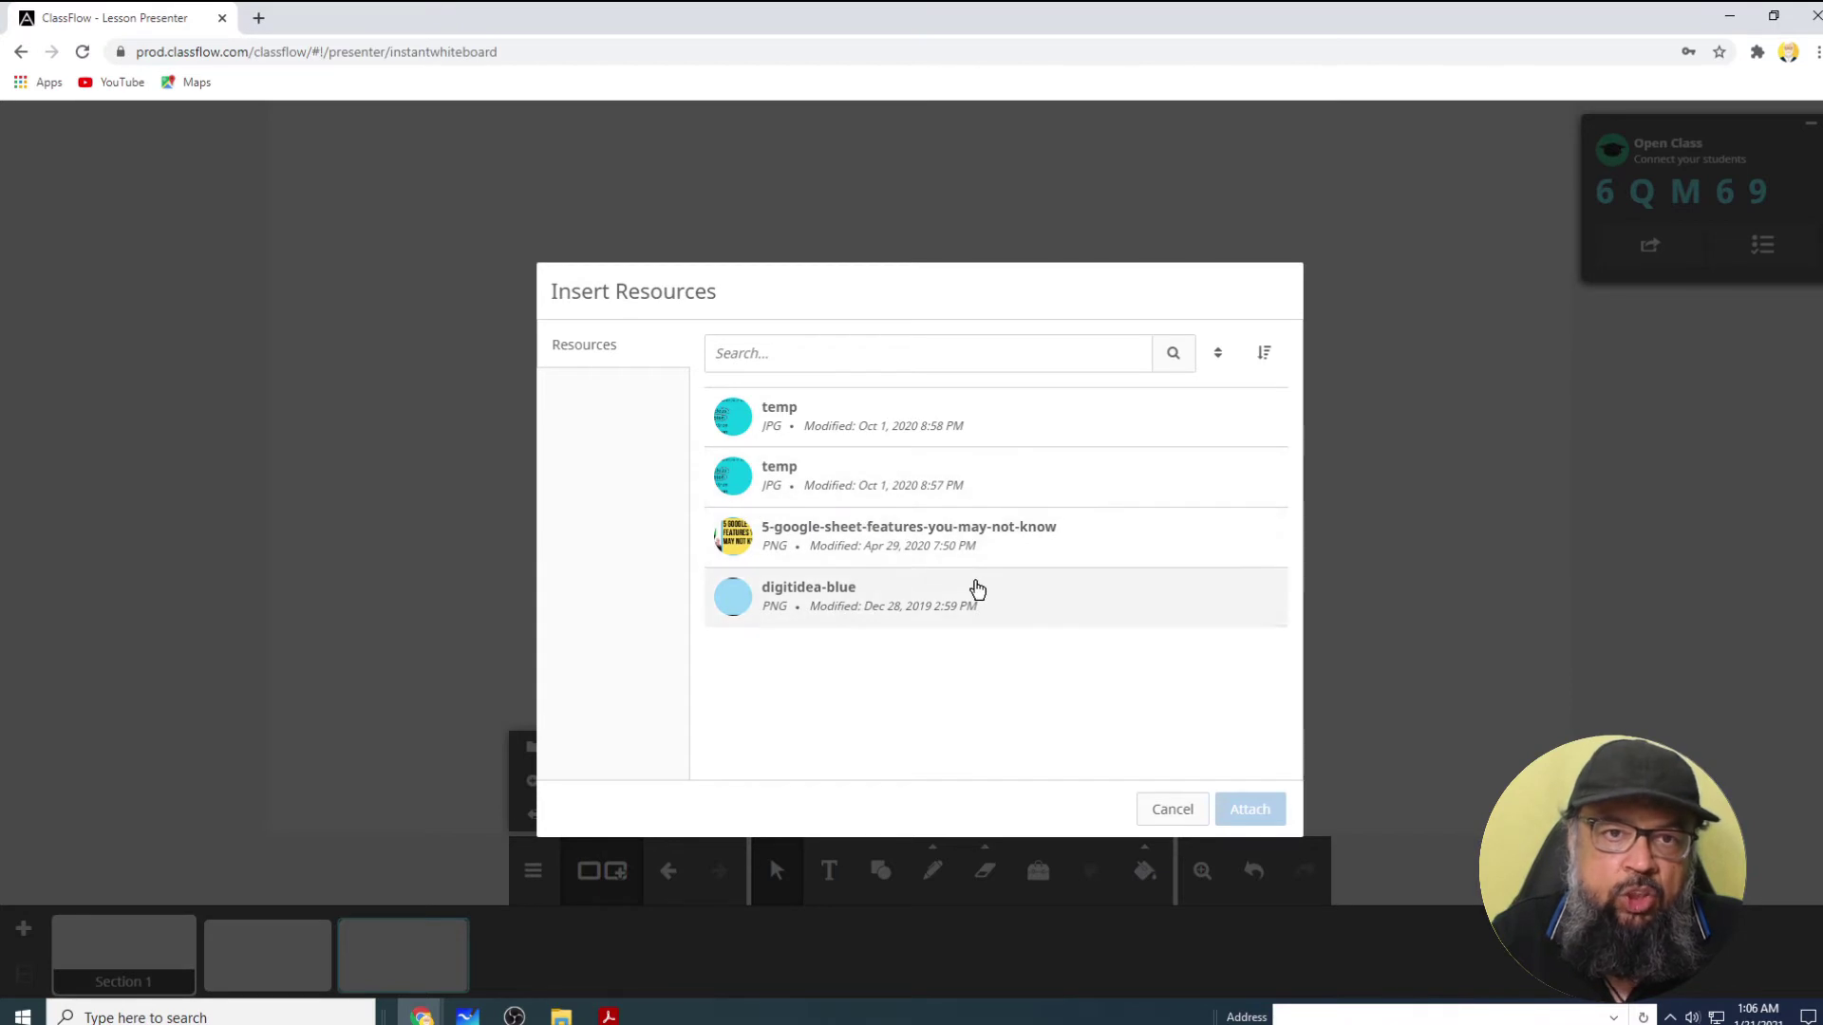
click(573, 349)
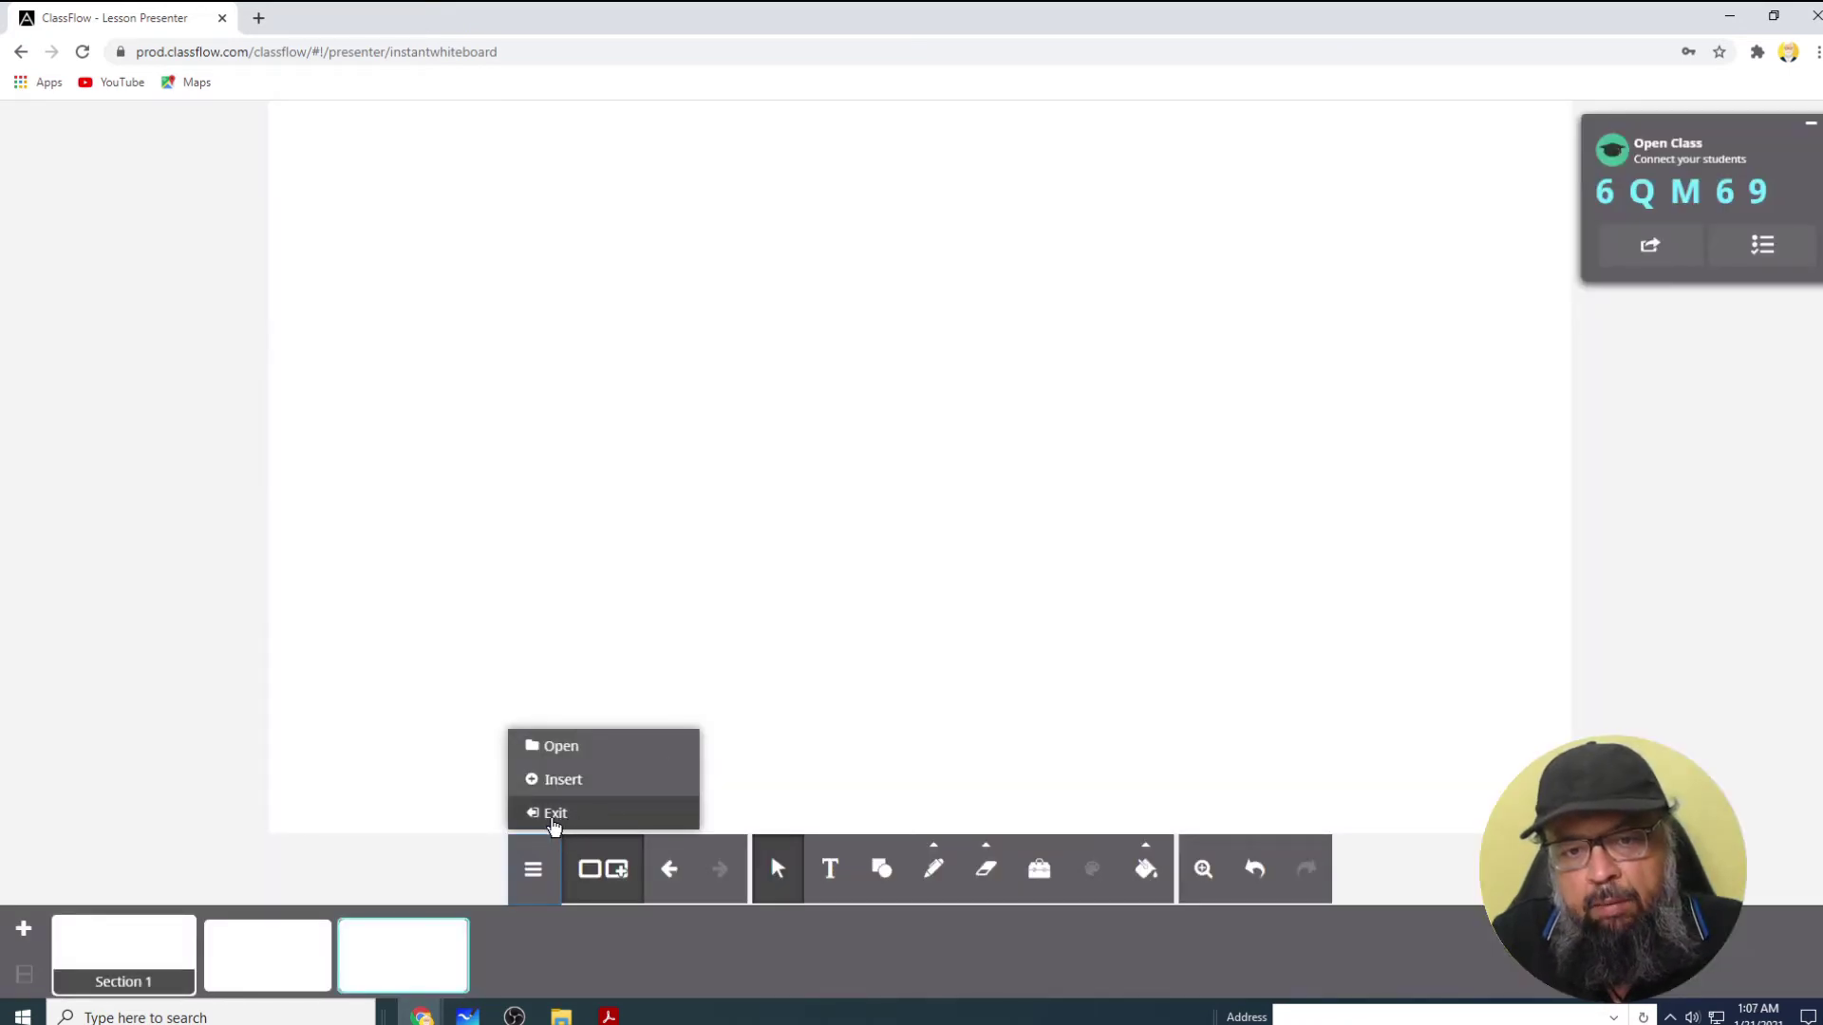
click(558, 757)
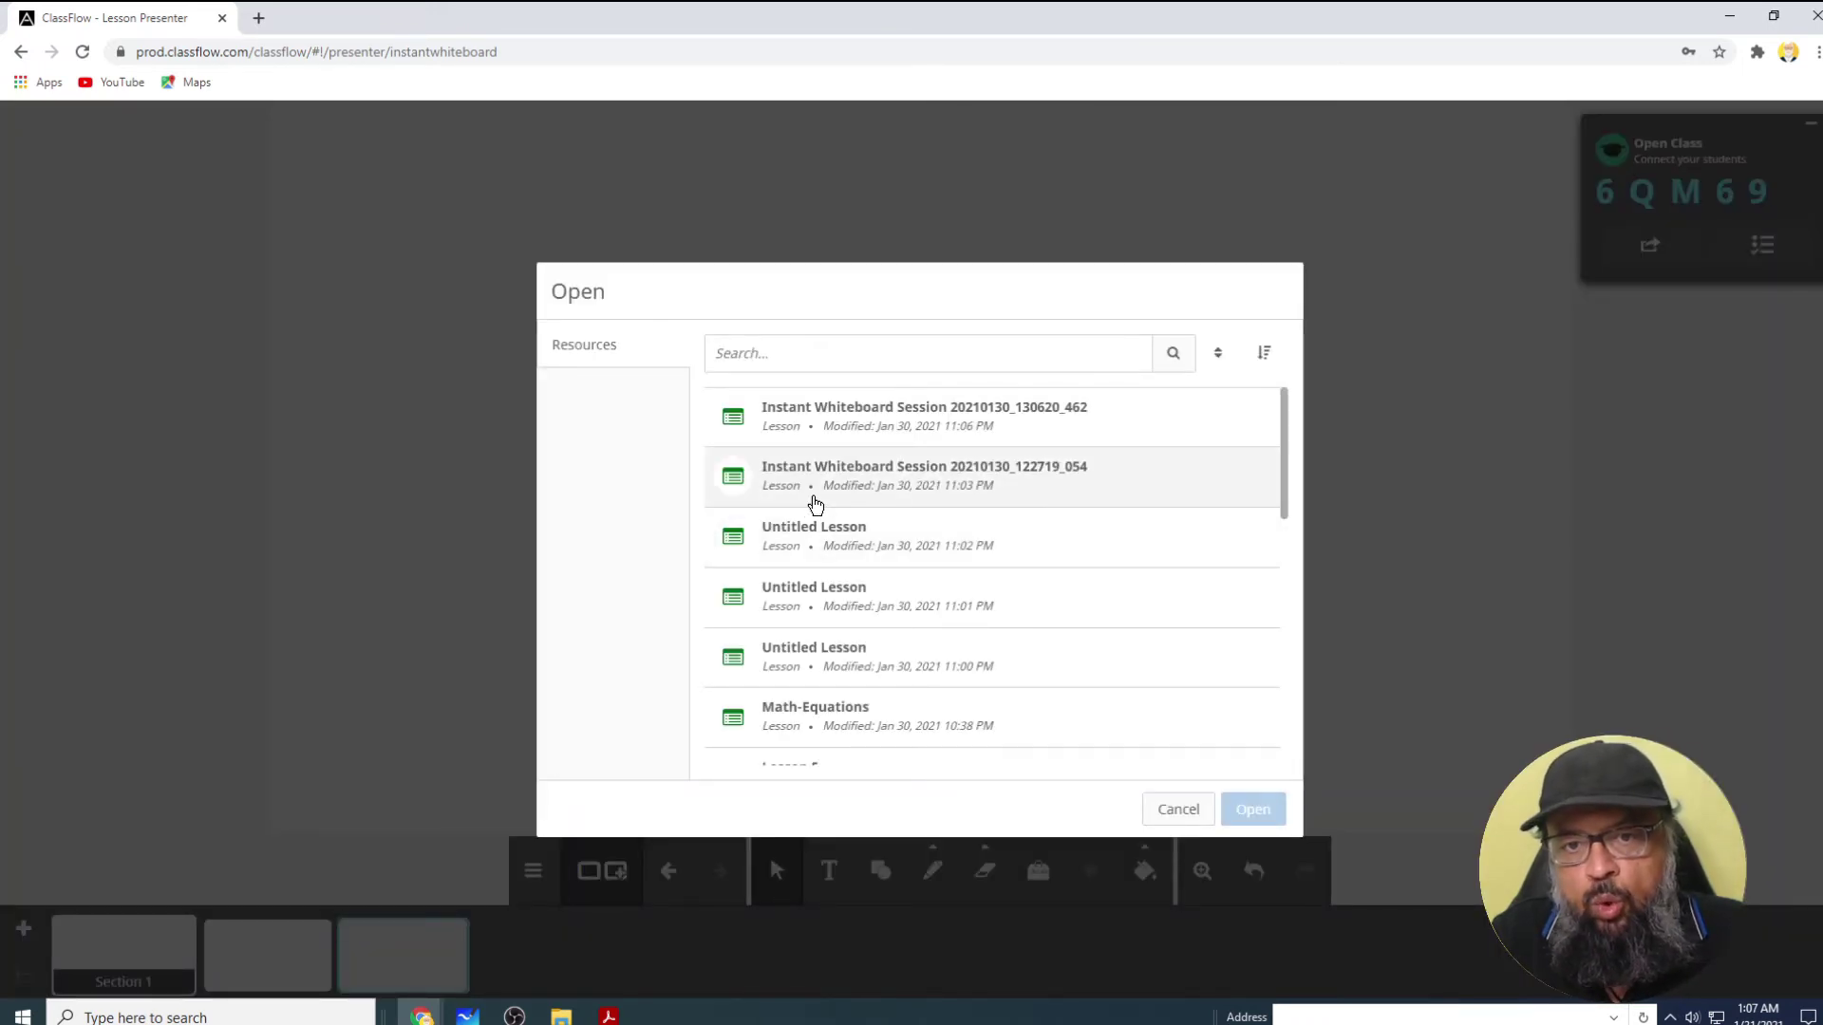
scroll(814, 503, down, 3)
scroll(814, 504, up, 3)
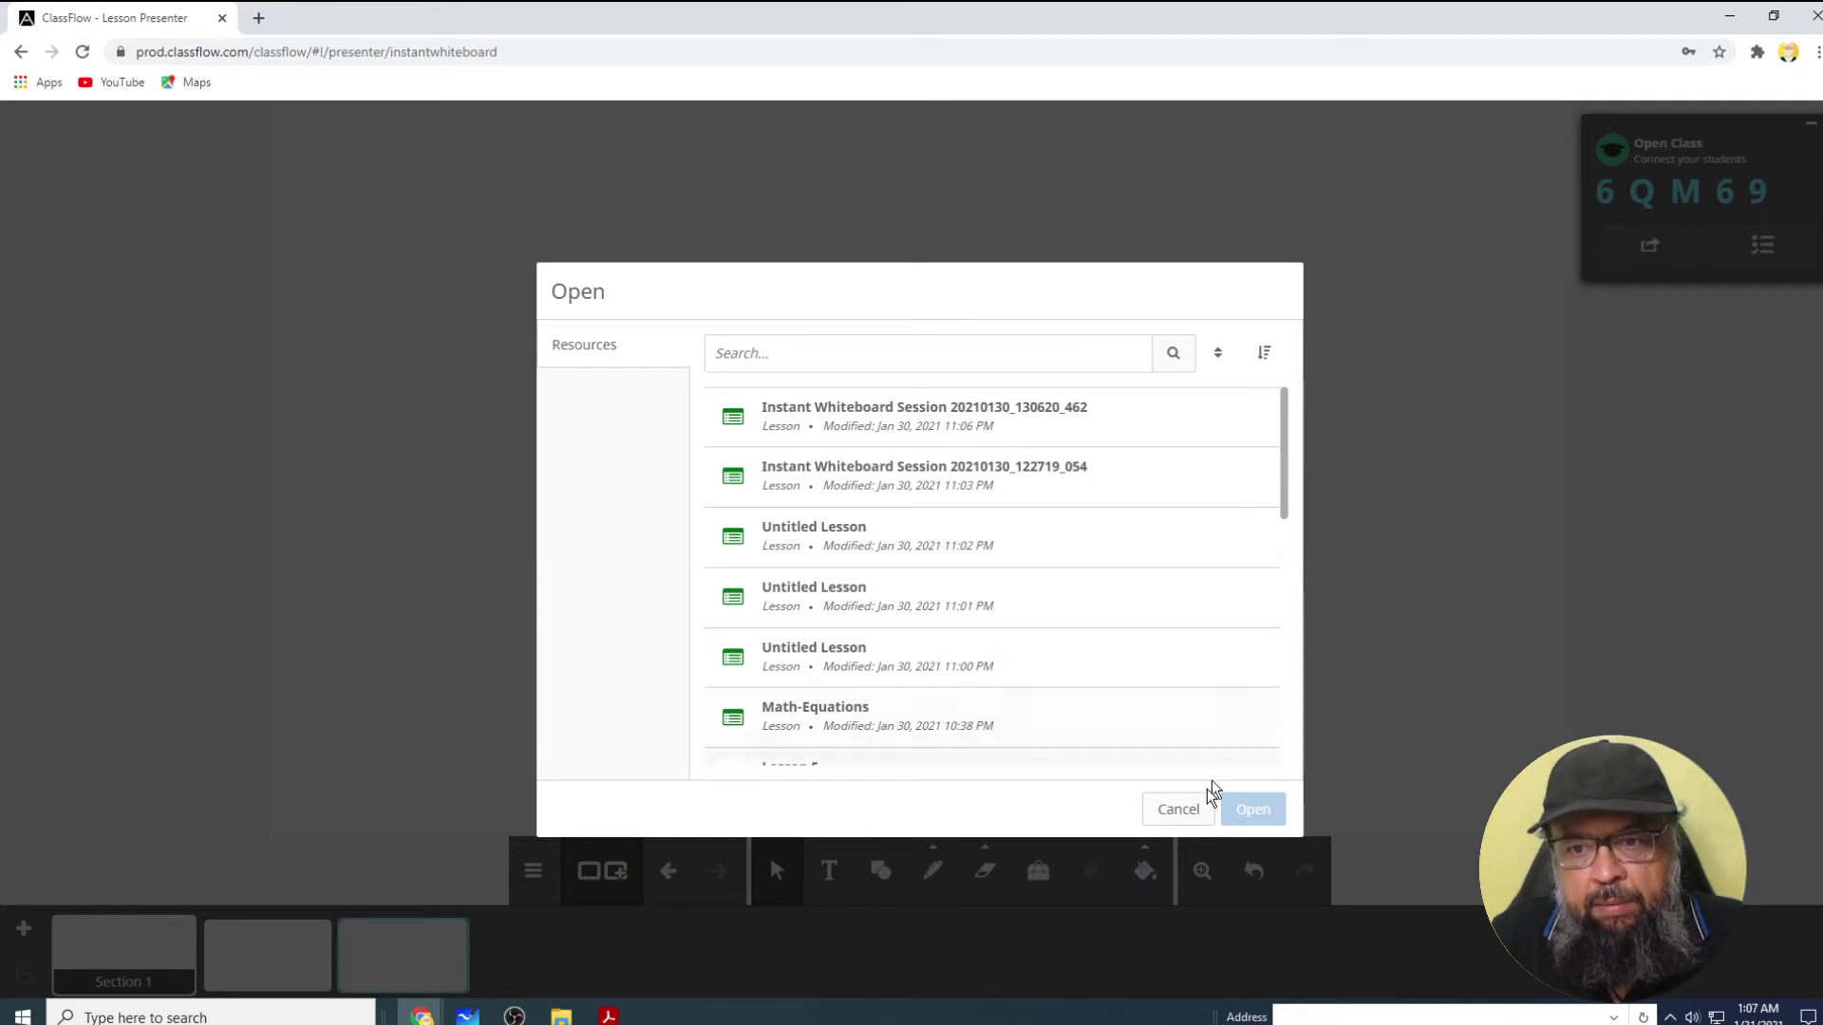
click(1187, 809)
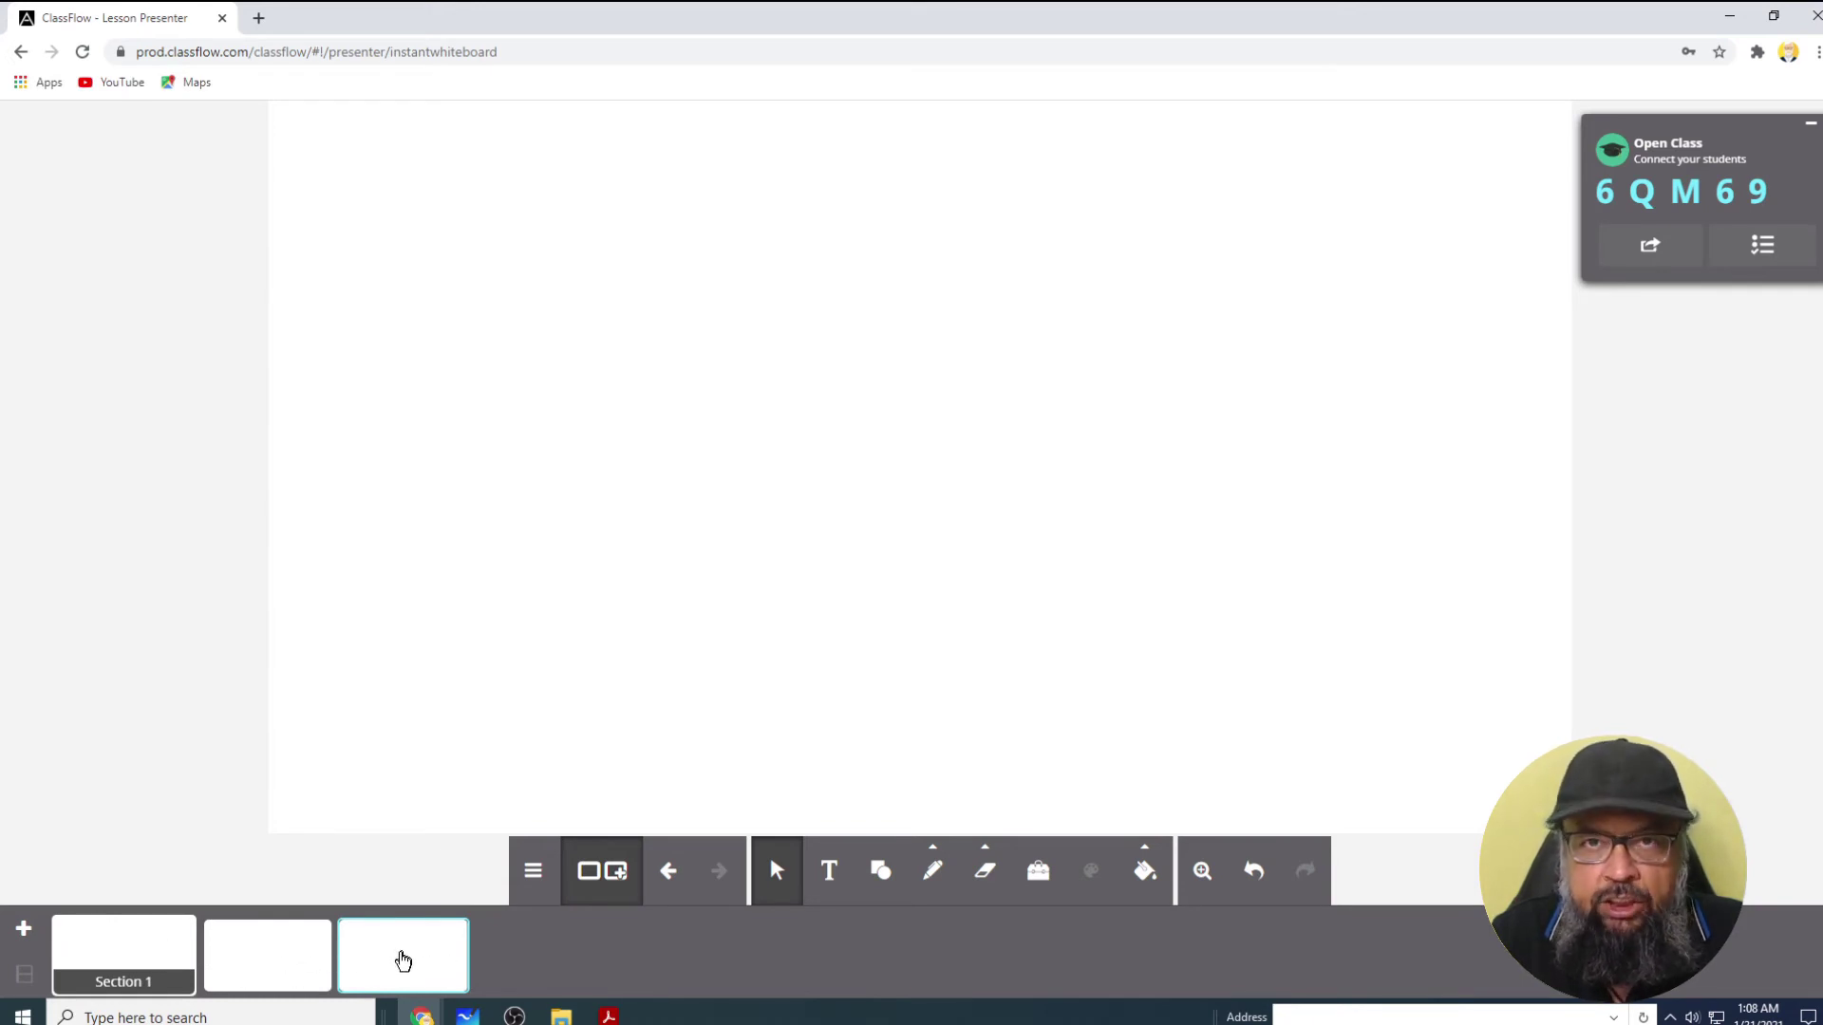
- Add three more blank pages so the whiteboard has six
click(25, 930)
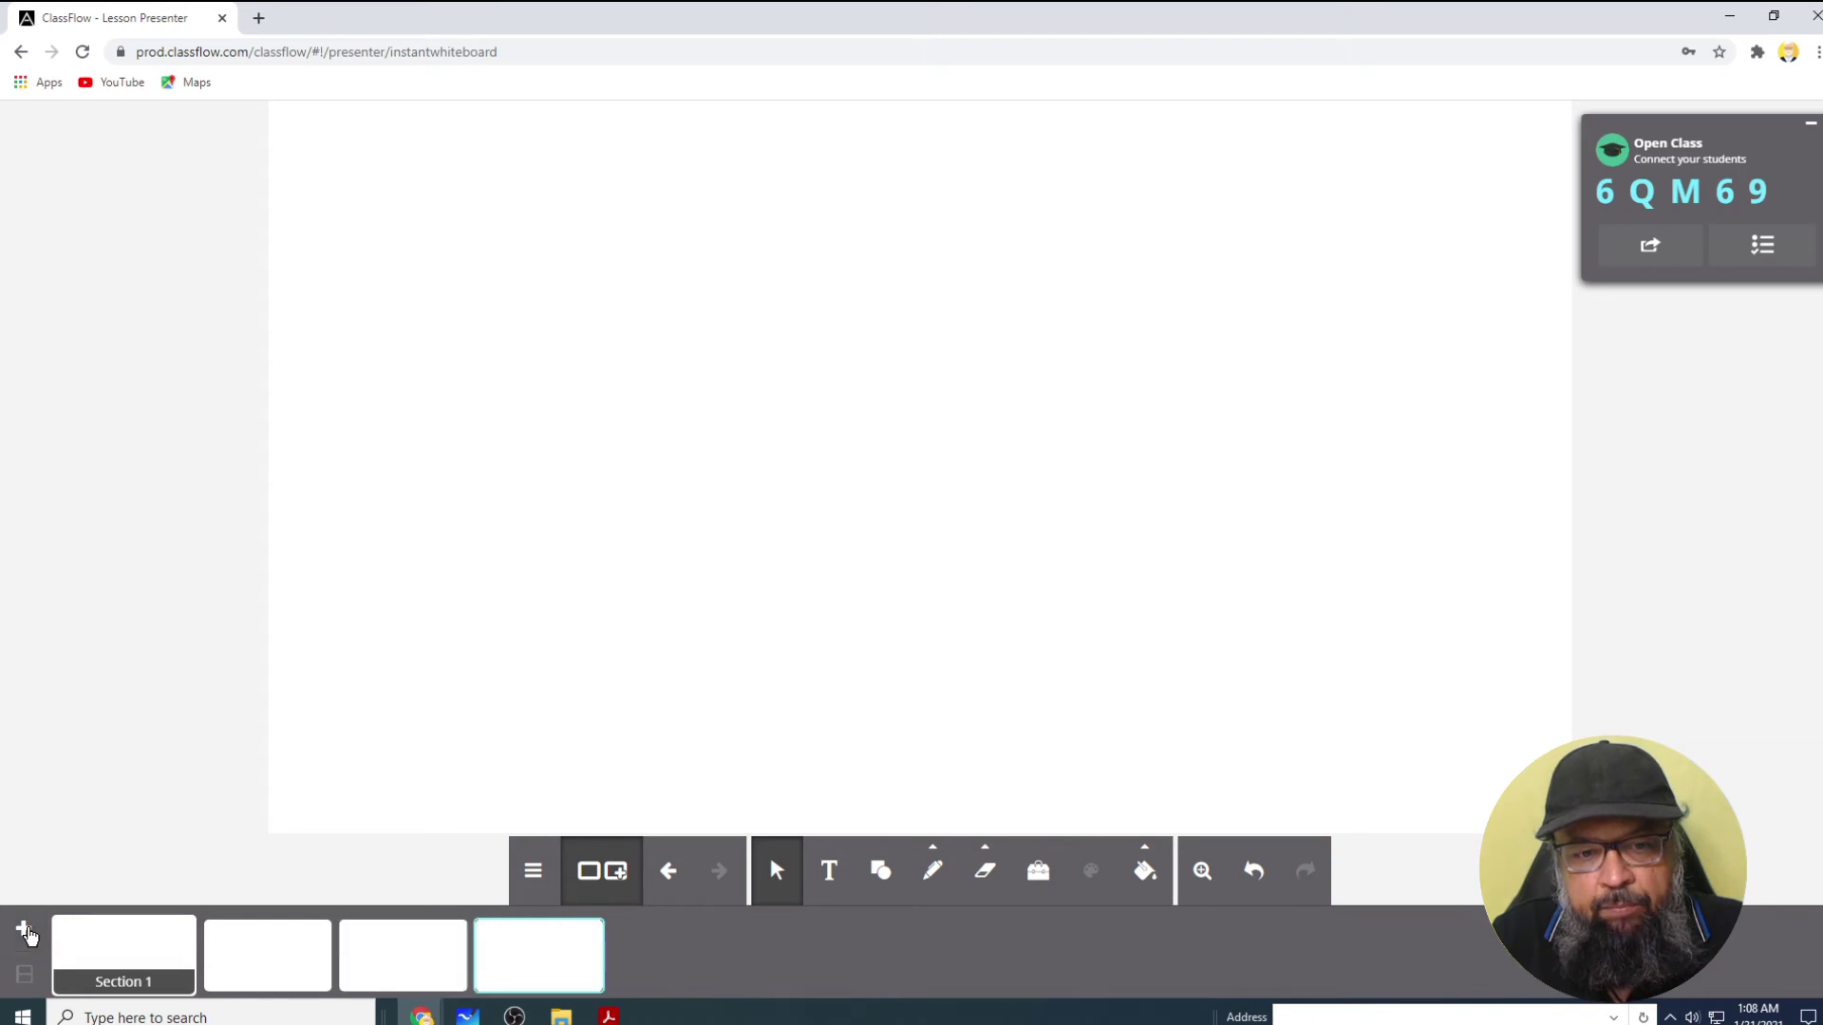
click(24, 930)
click(25, 931)
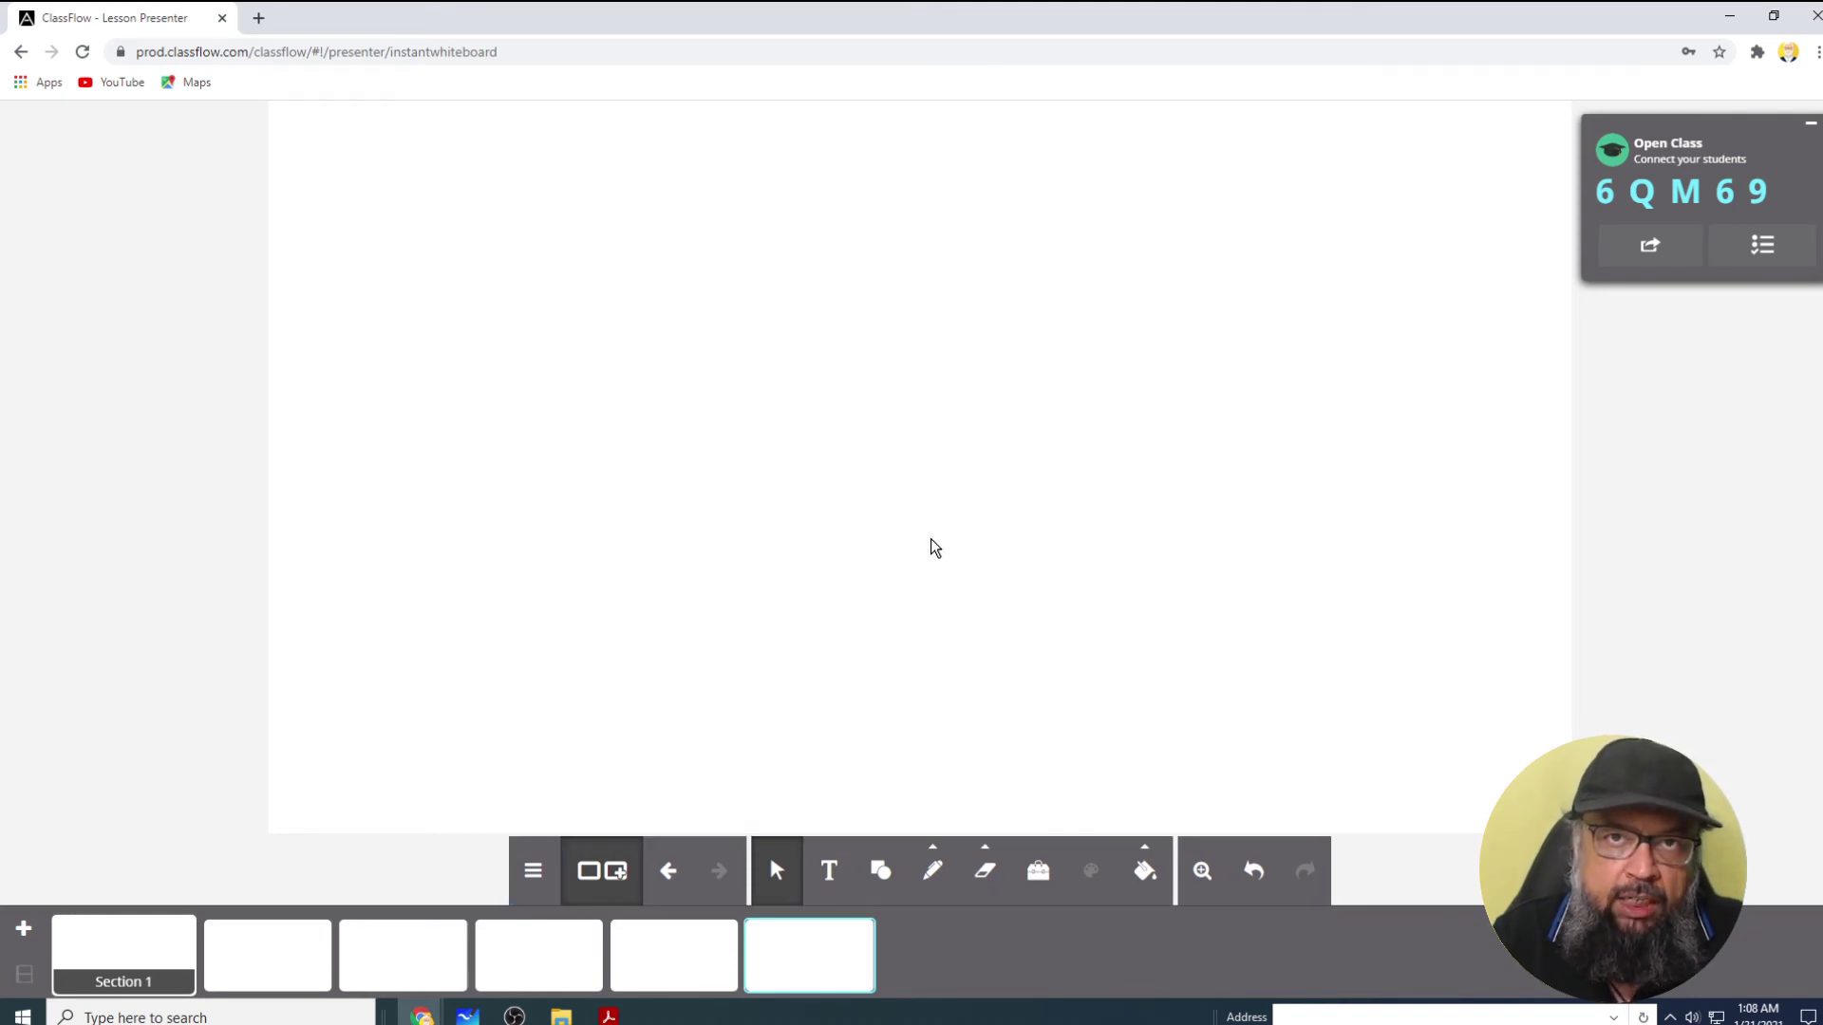
- Return to Home and start a File Upload from the Resources page's New menu
click(20, 51)
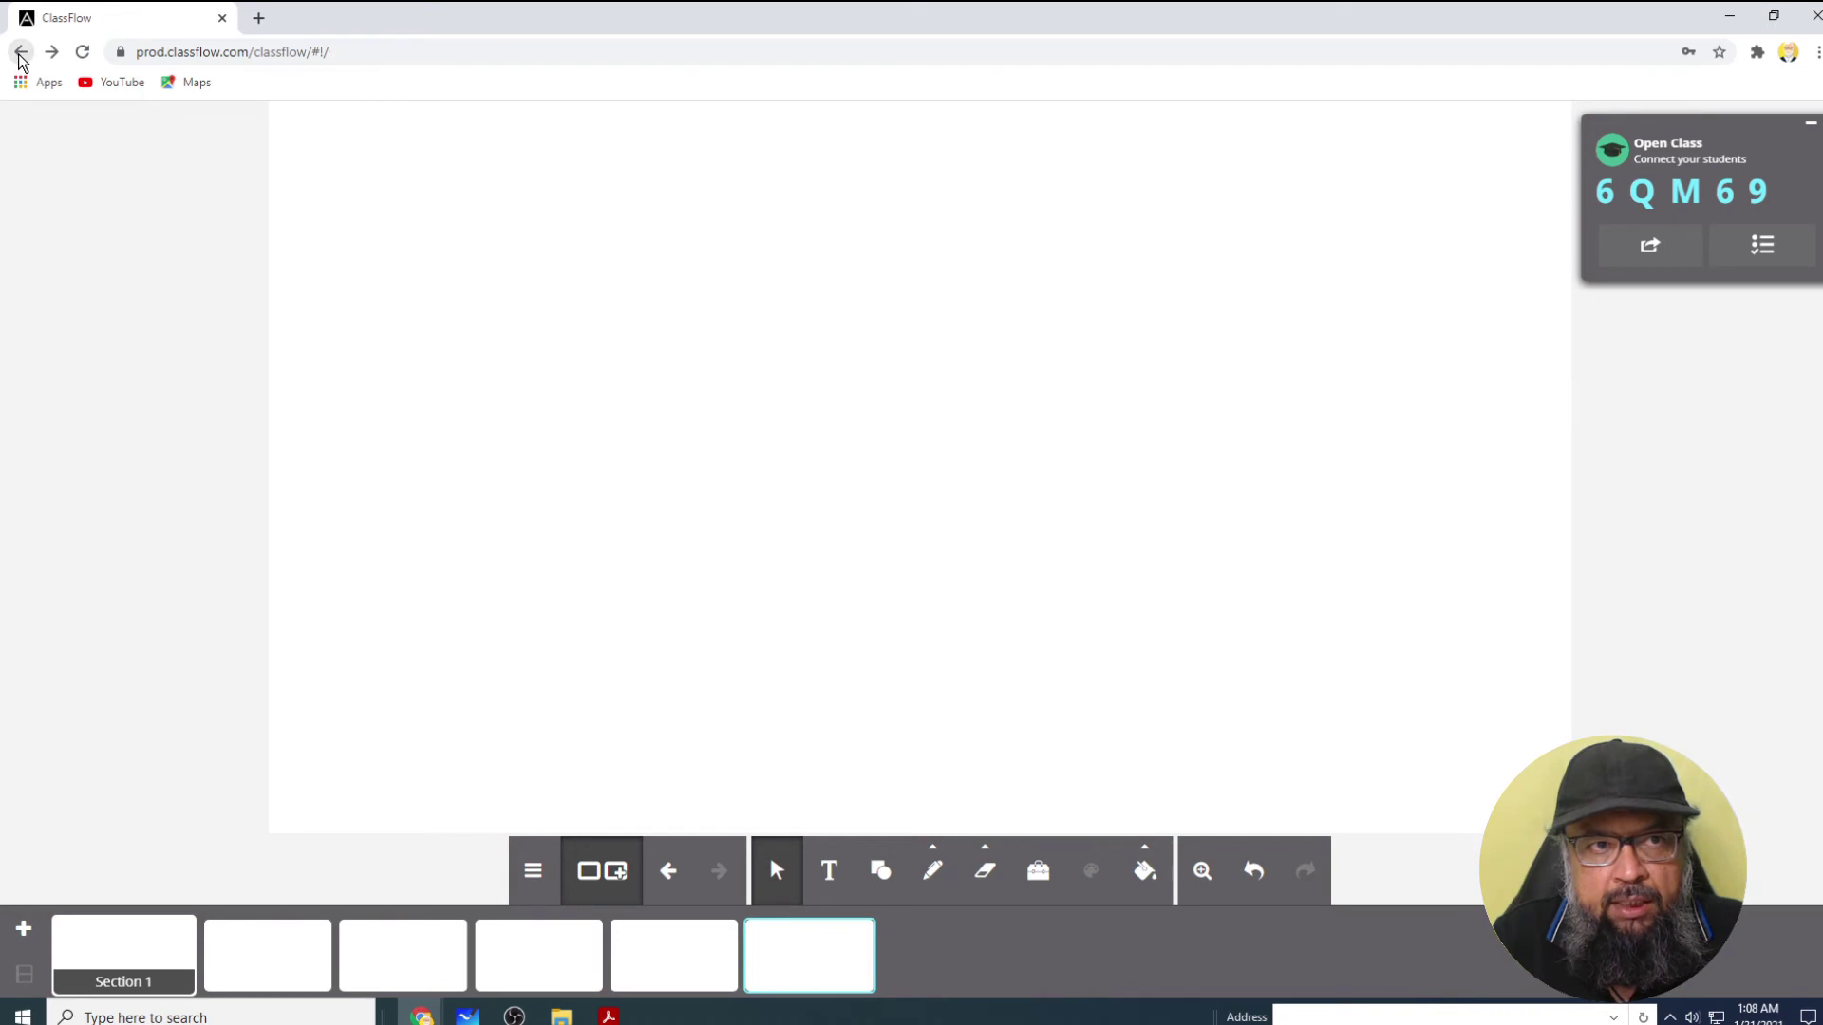
click(488, 191)
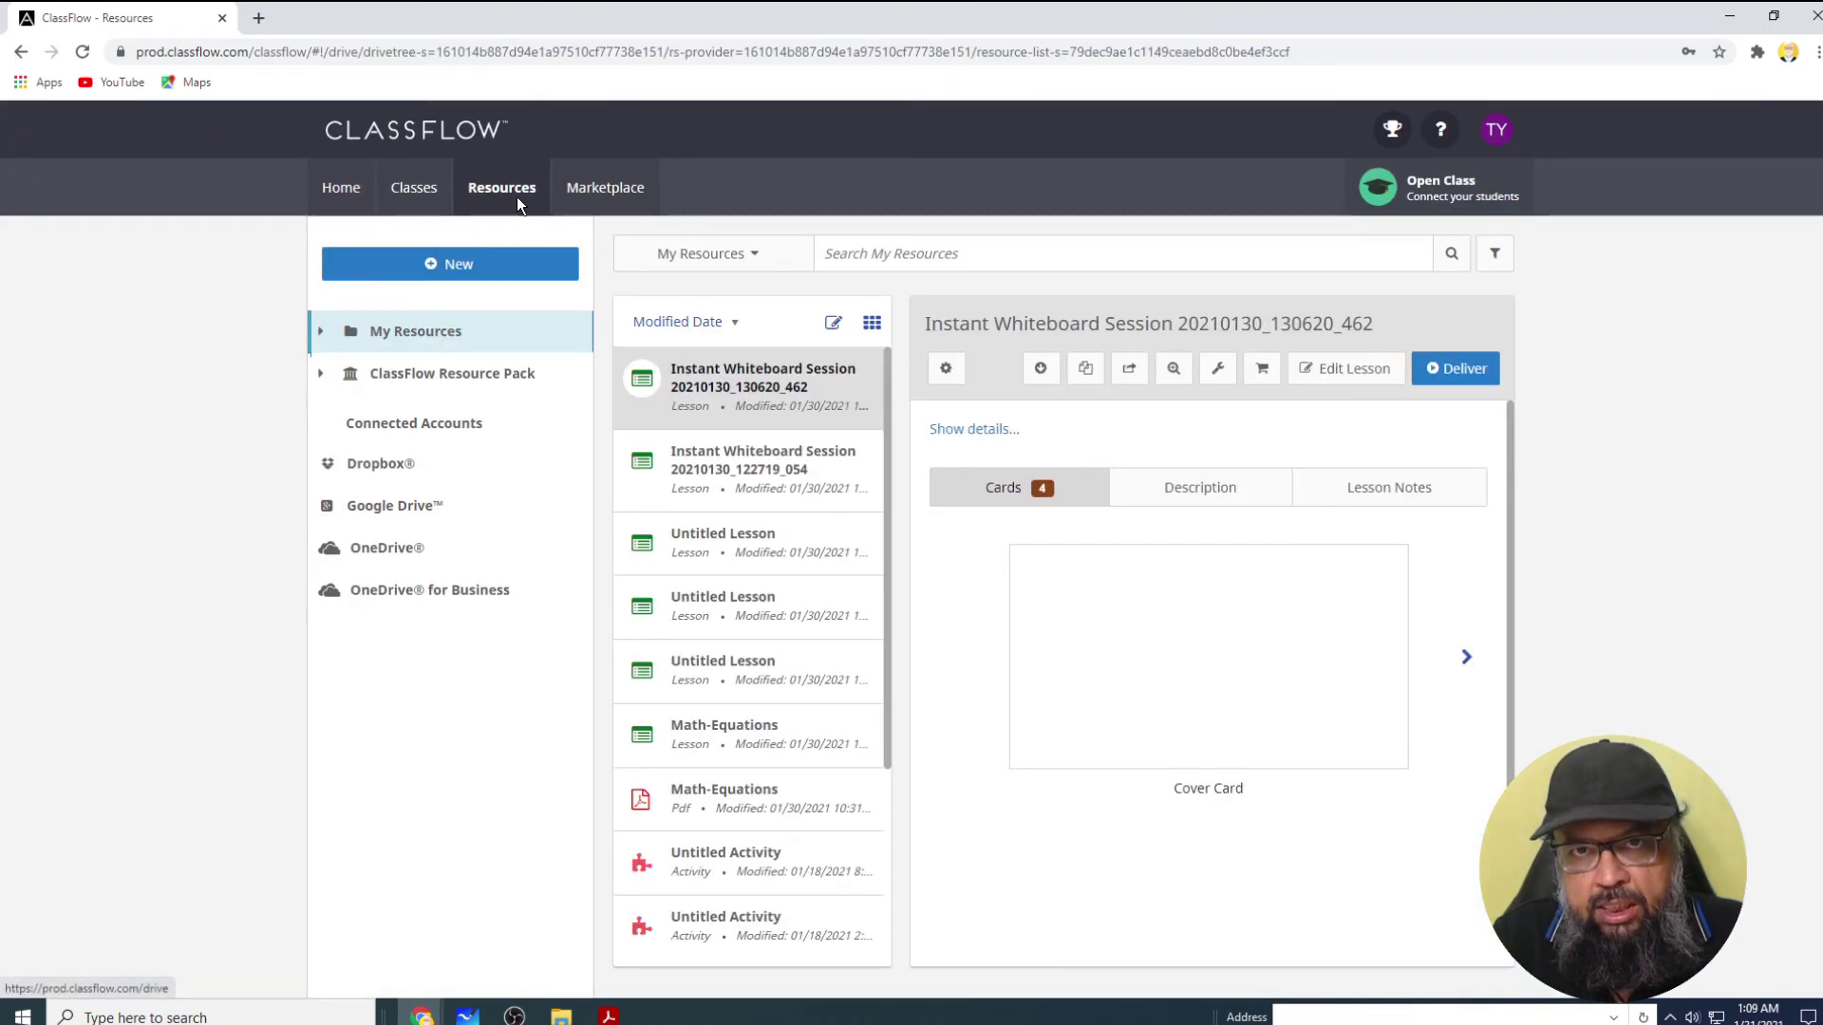
click(450, 269)
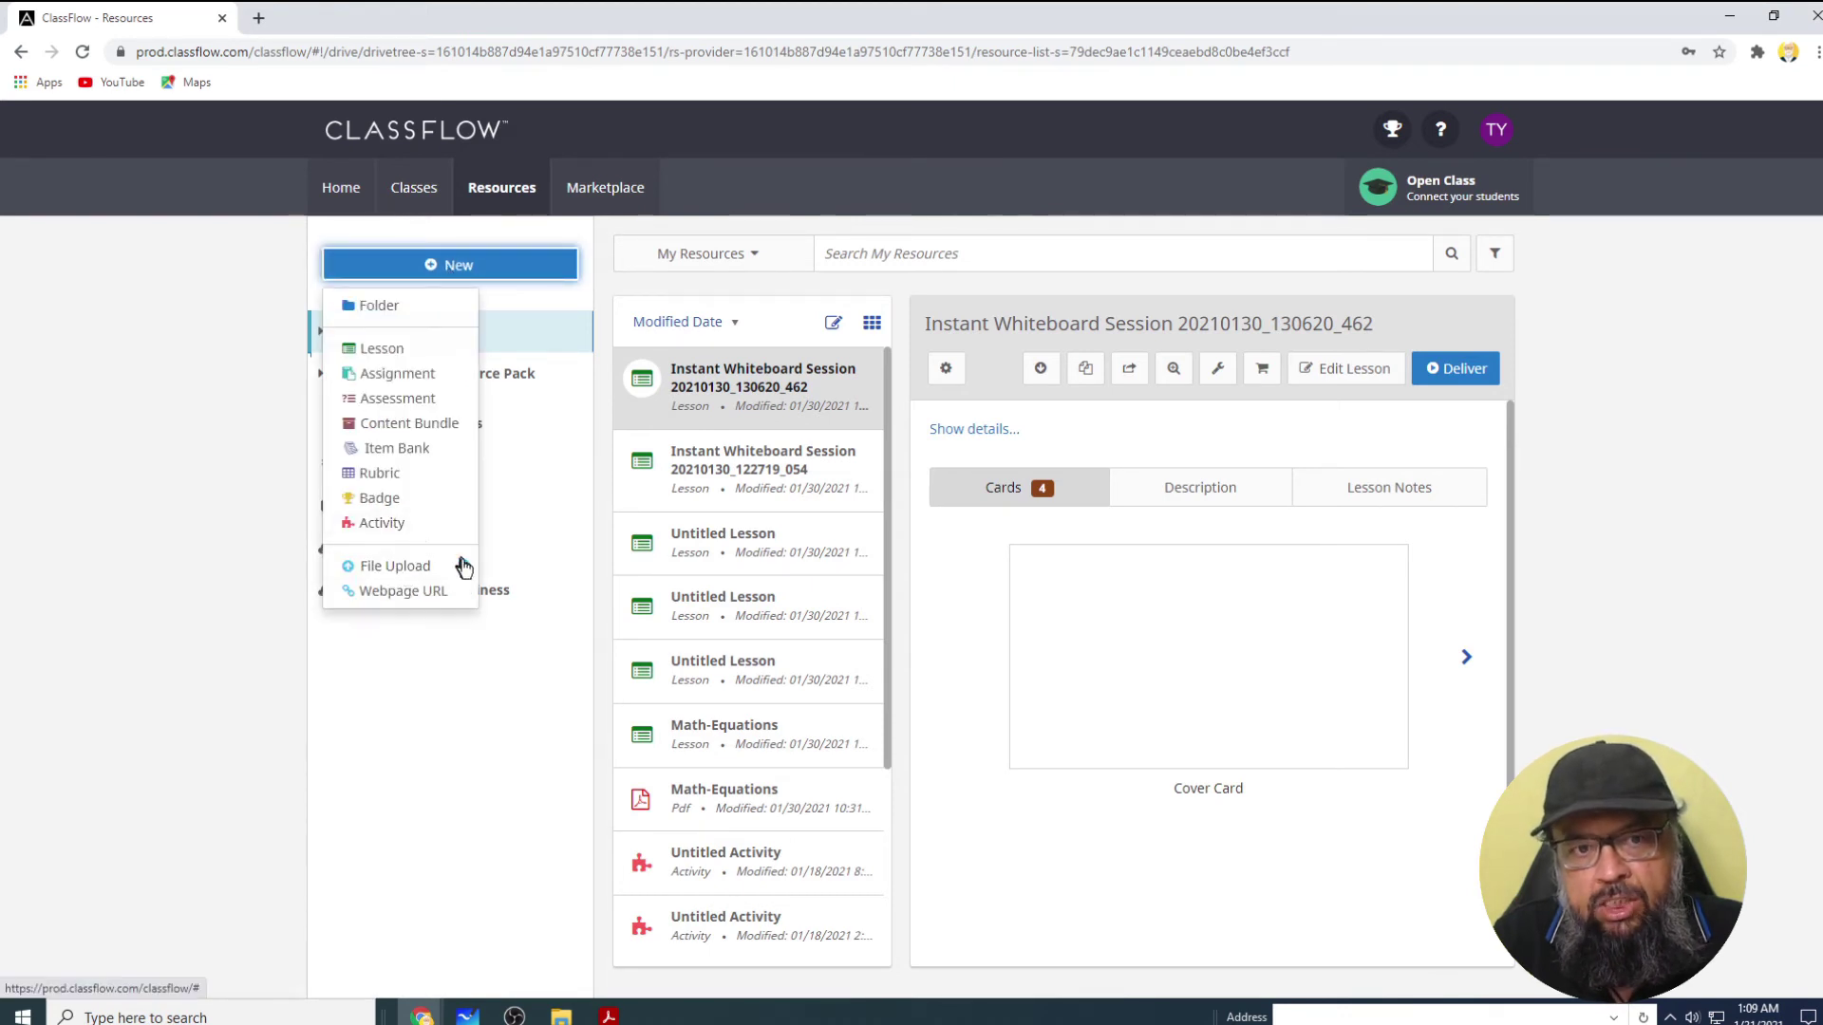
click(402, 568)
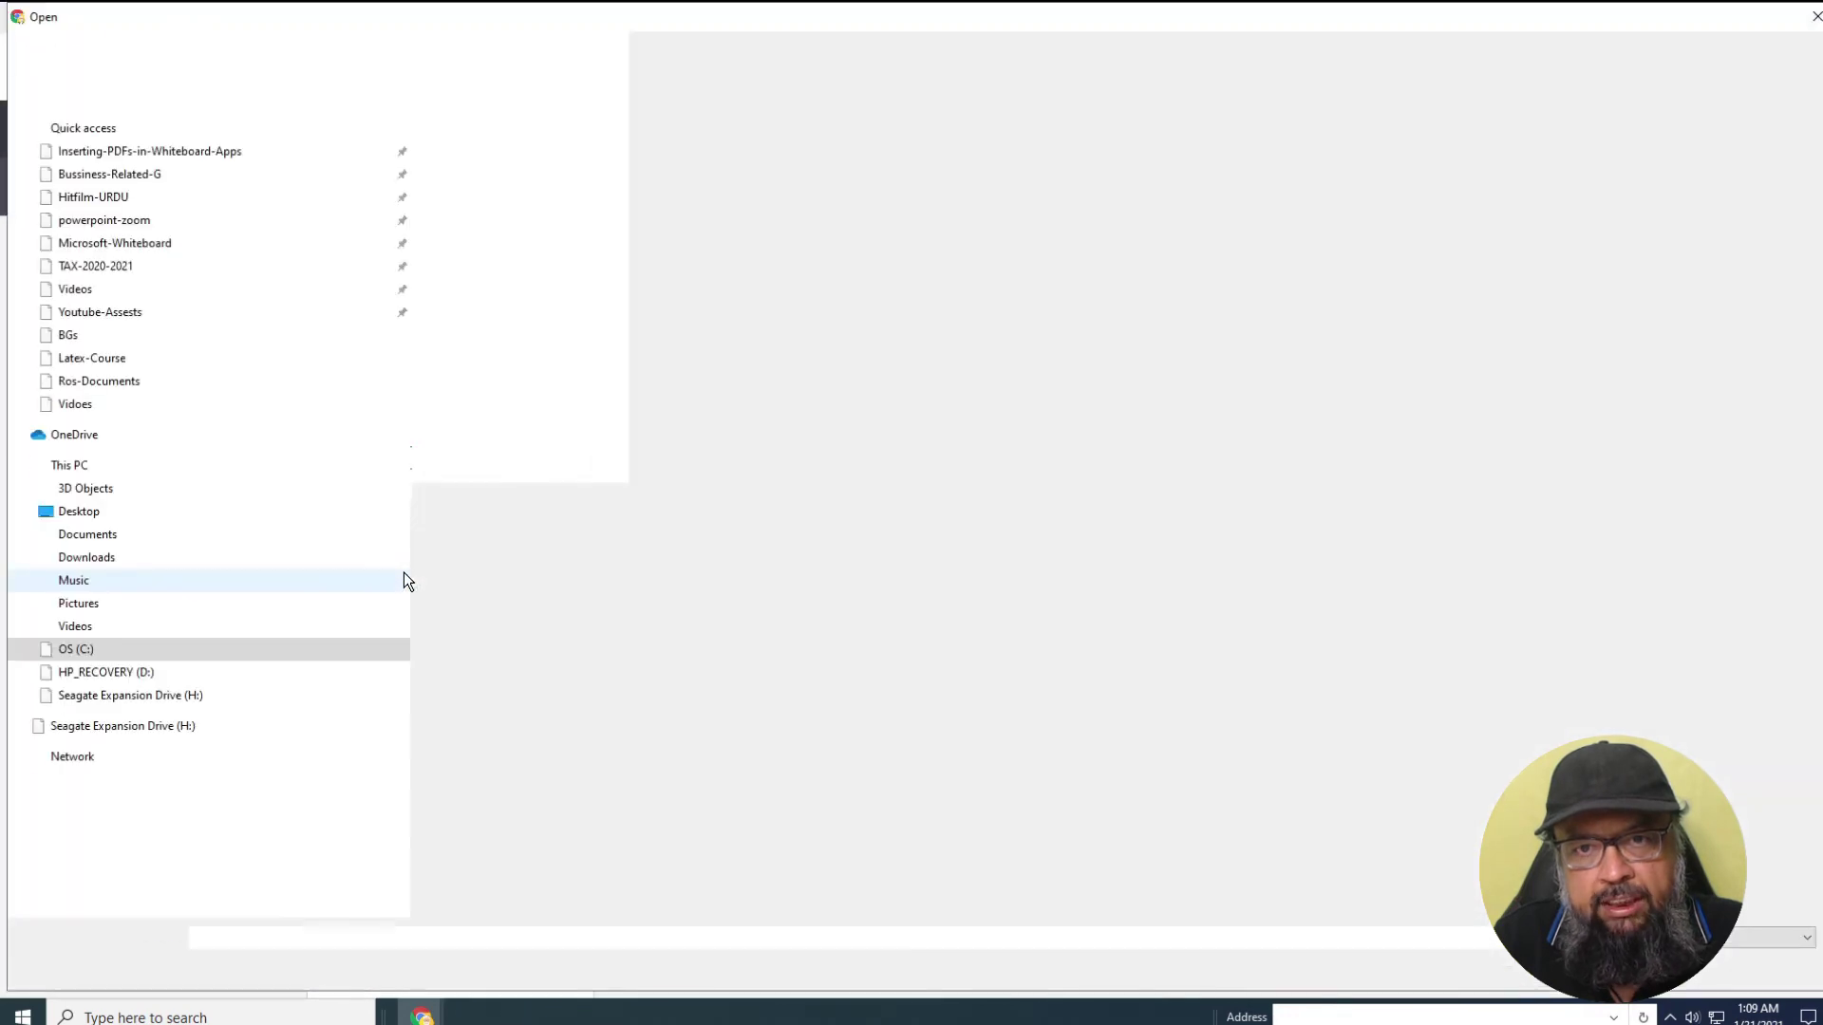
- Choose Math-Equations.pdf in the Open dialog and upload it
click(596, 186)
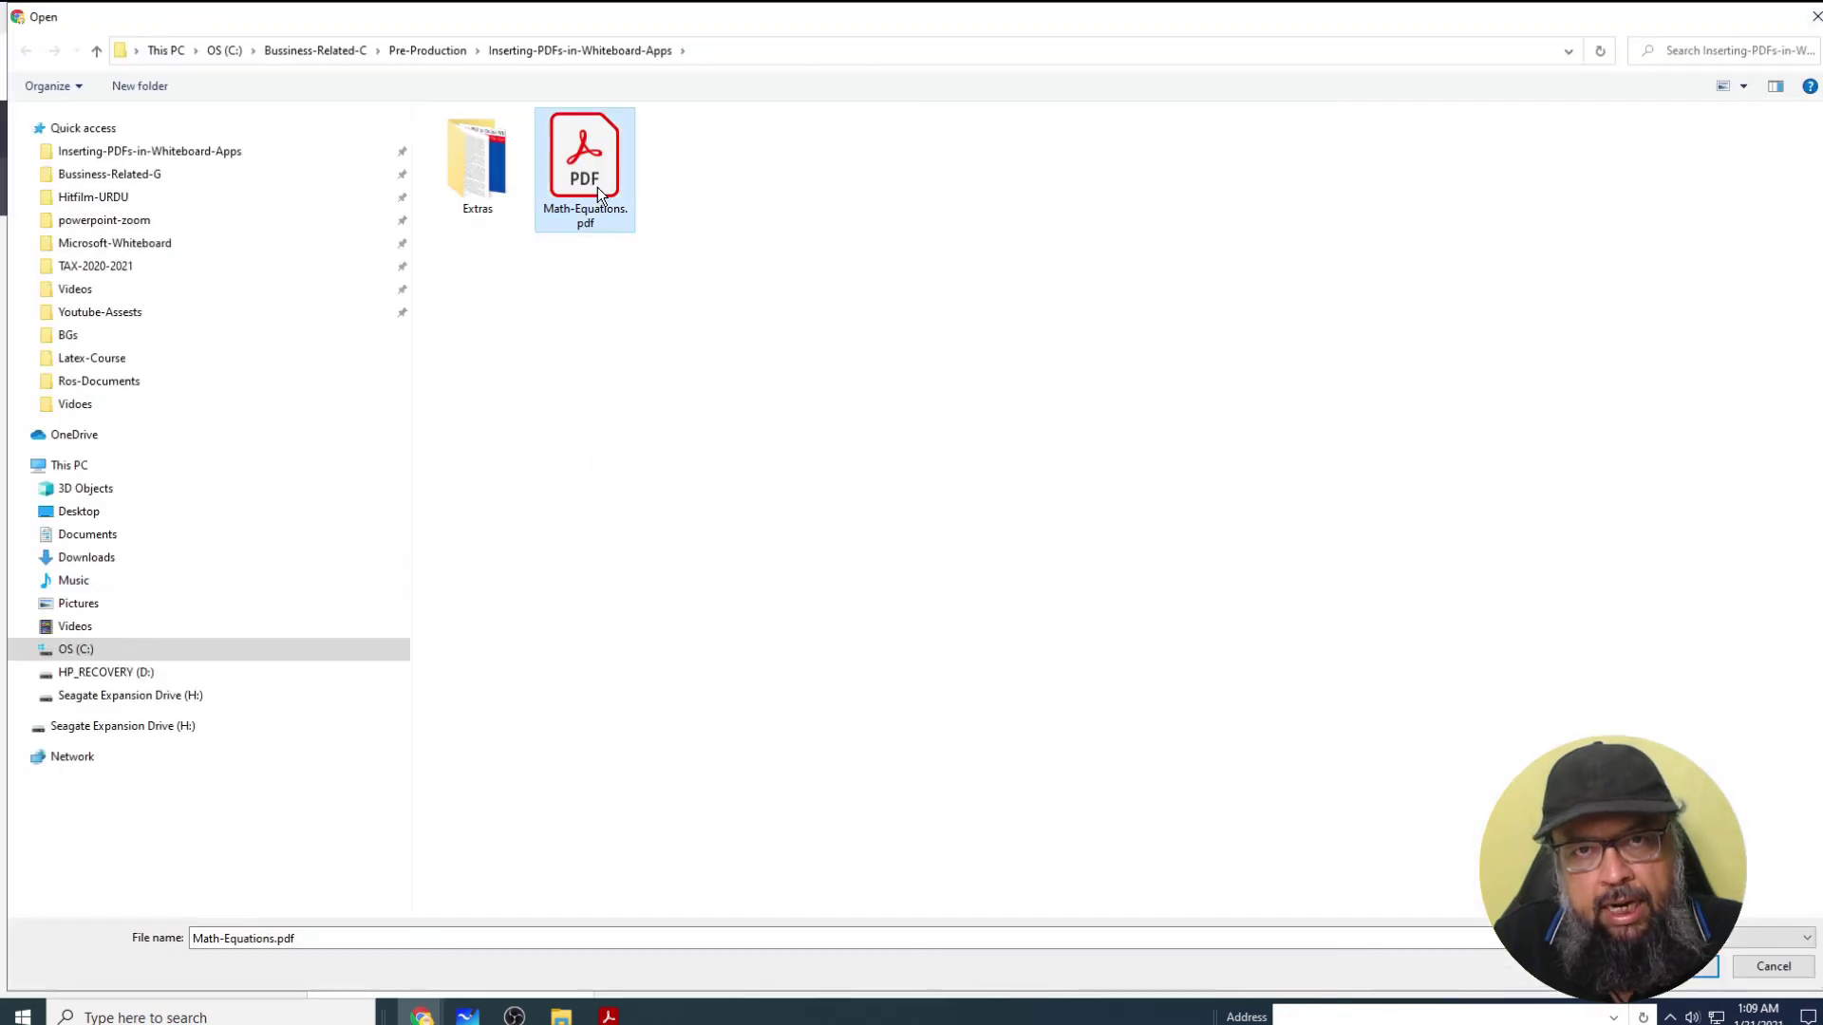
click(1695, 976)
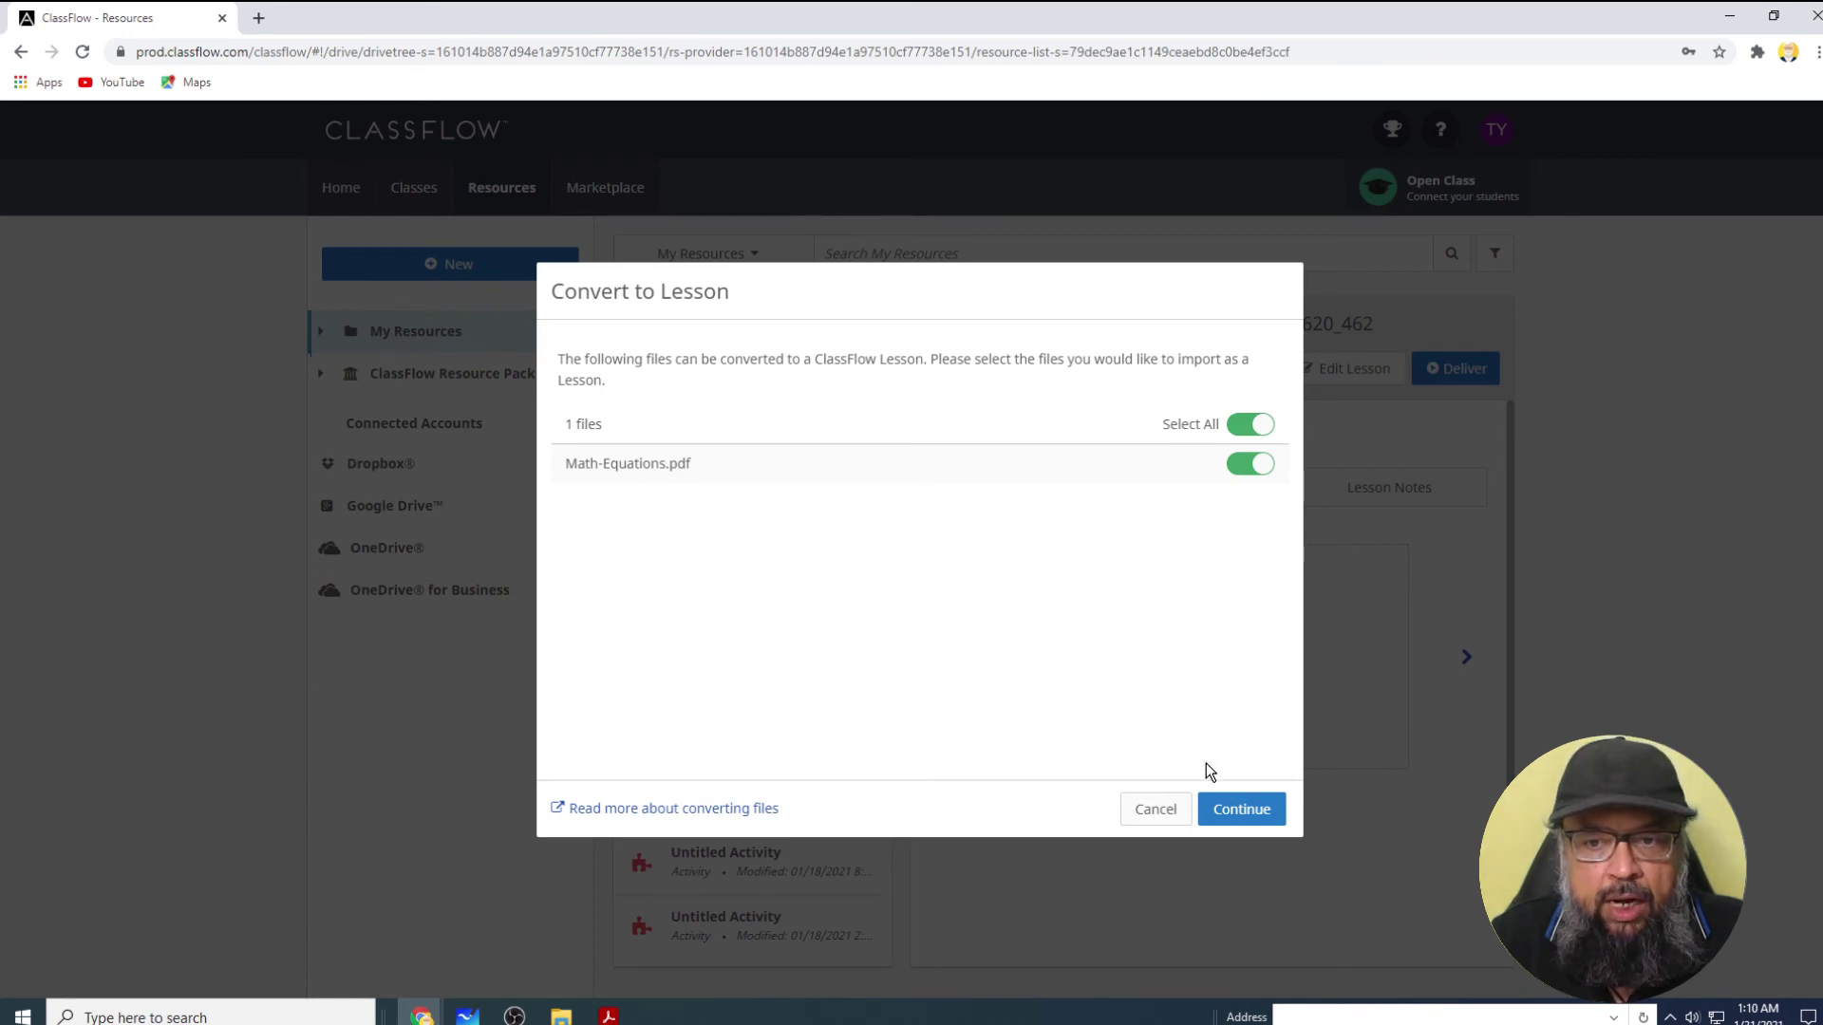
- Convert the uploaded PDF into a lesson and select the new Math-Equations lesson
click(1237, 810)
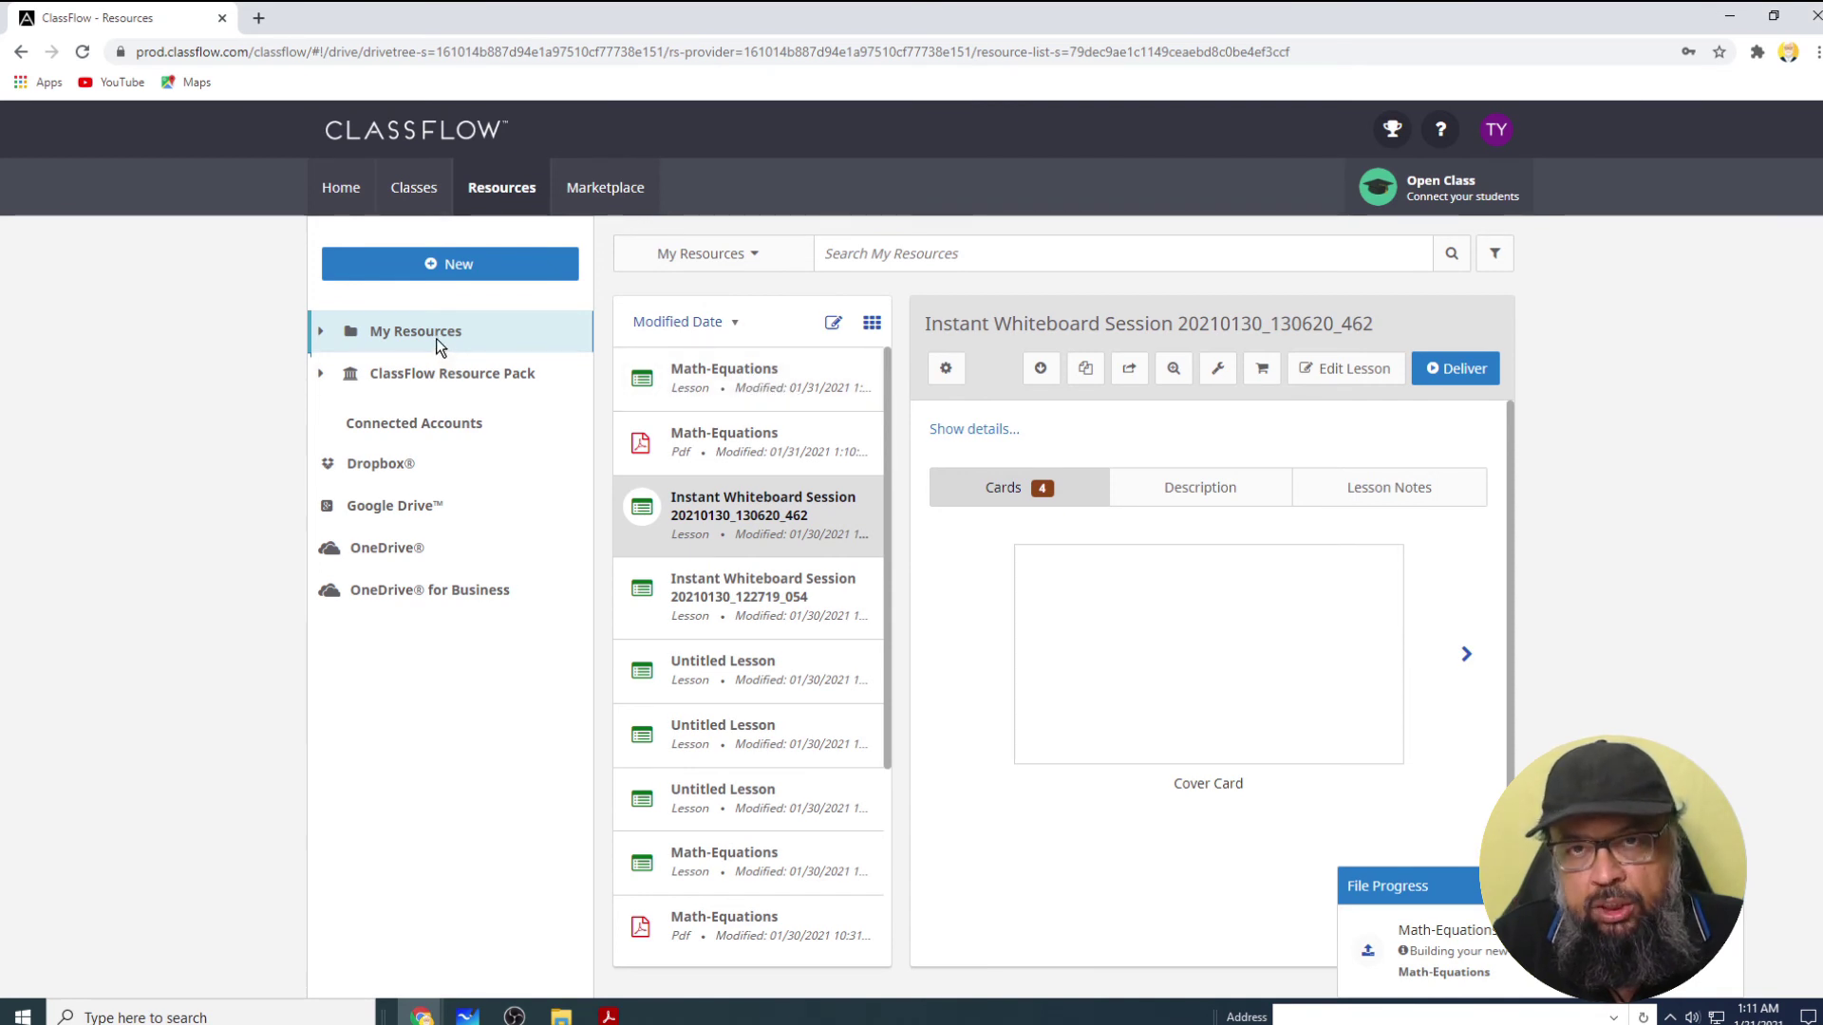
click(732, 384)
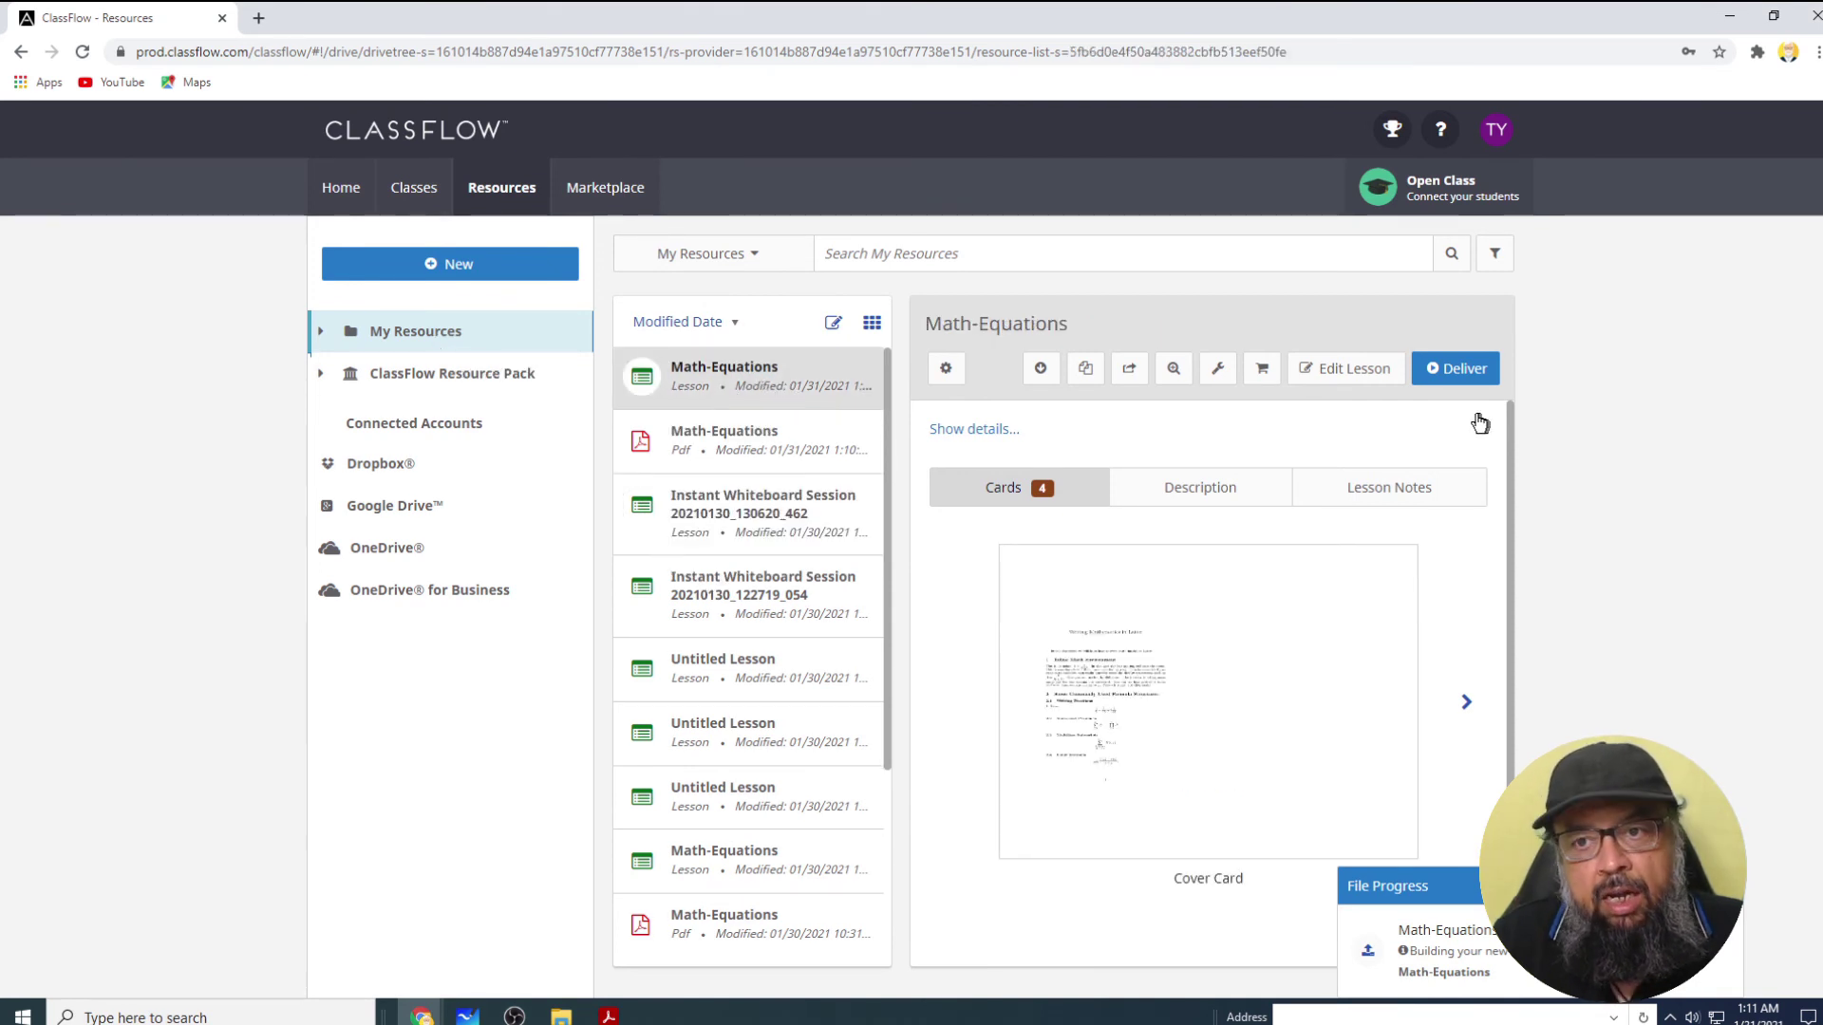
- Open the lesson in the builder and rename it 'Inserted Math-Equations'
click(1351, 373)
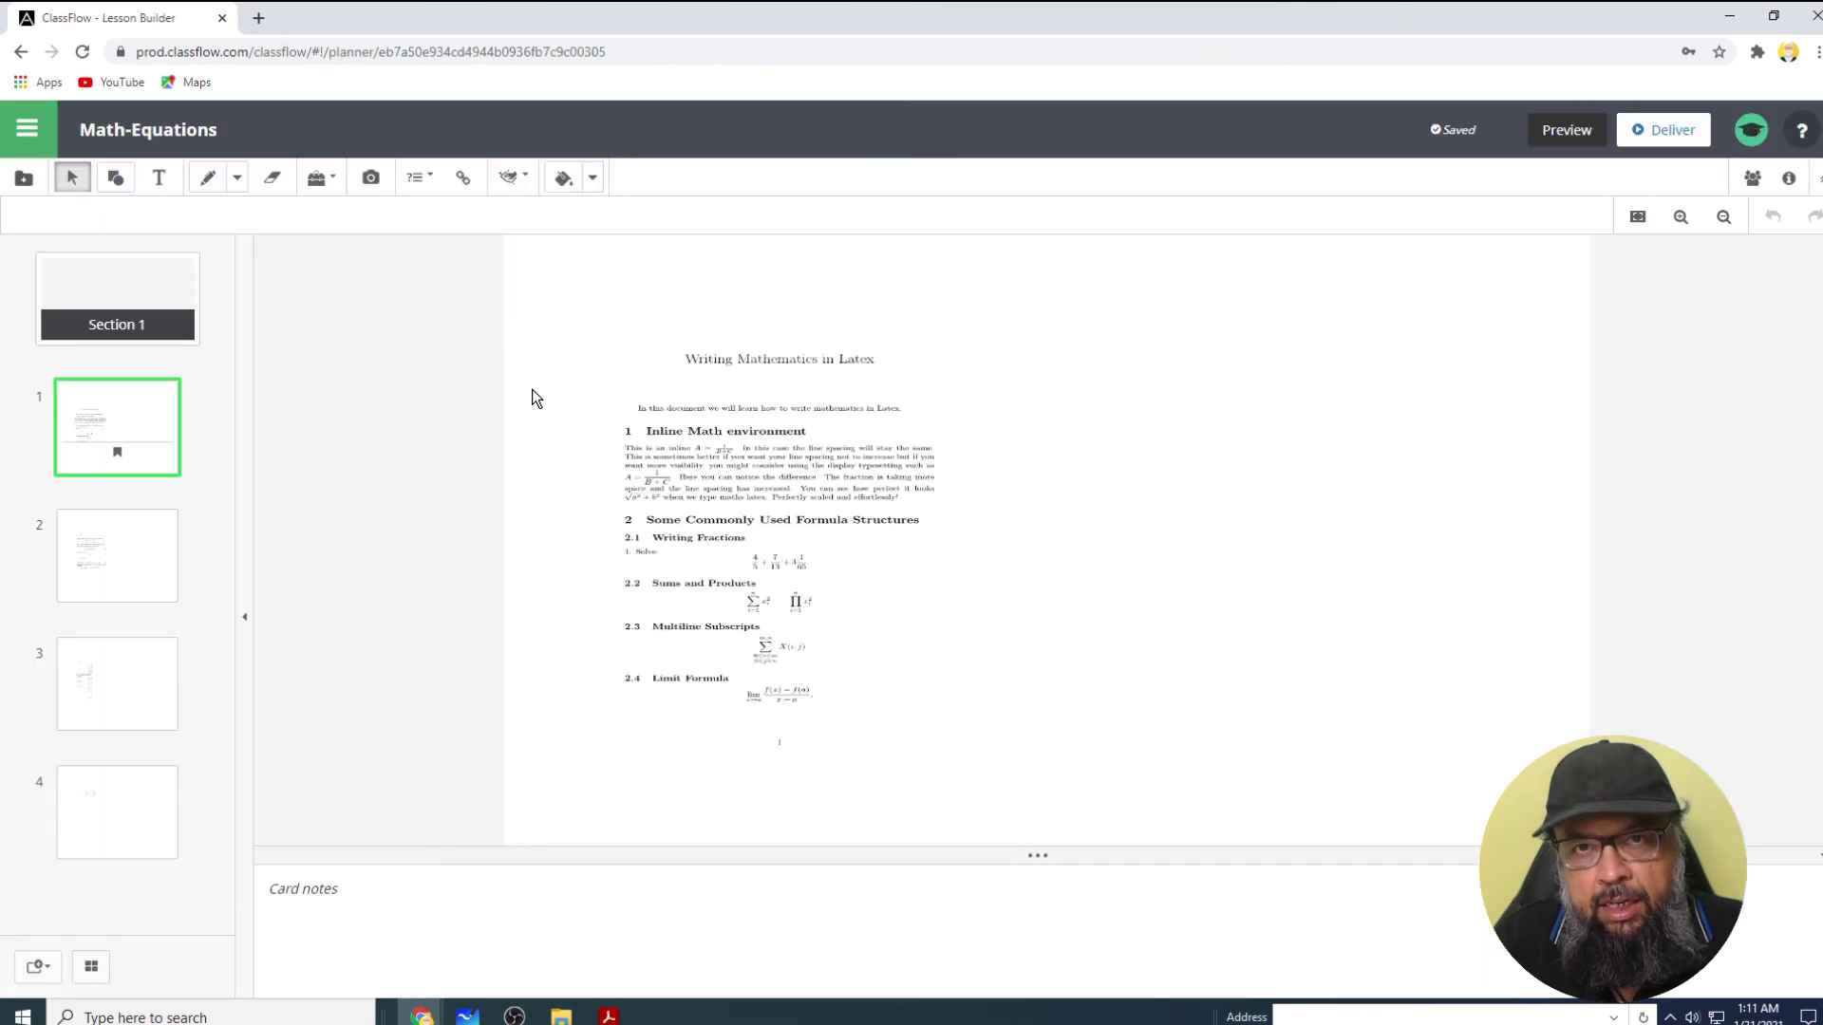
click(226, 130)
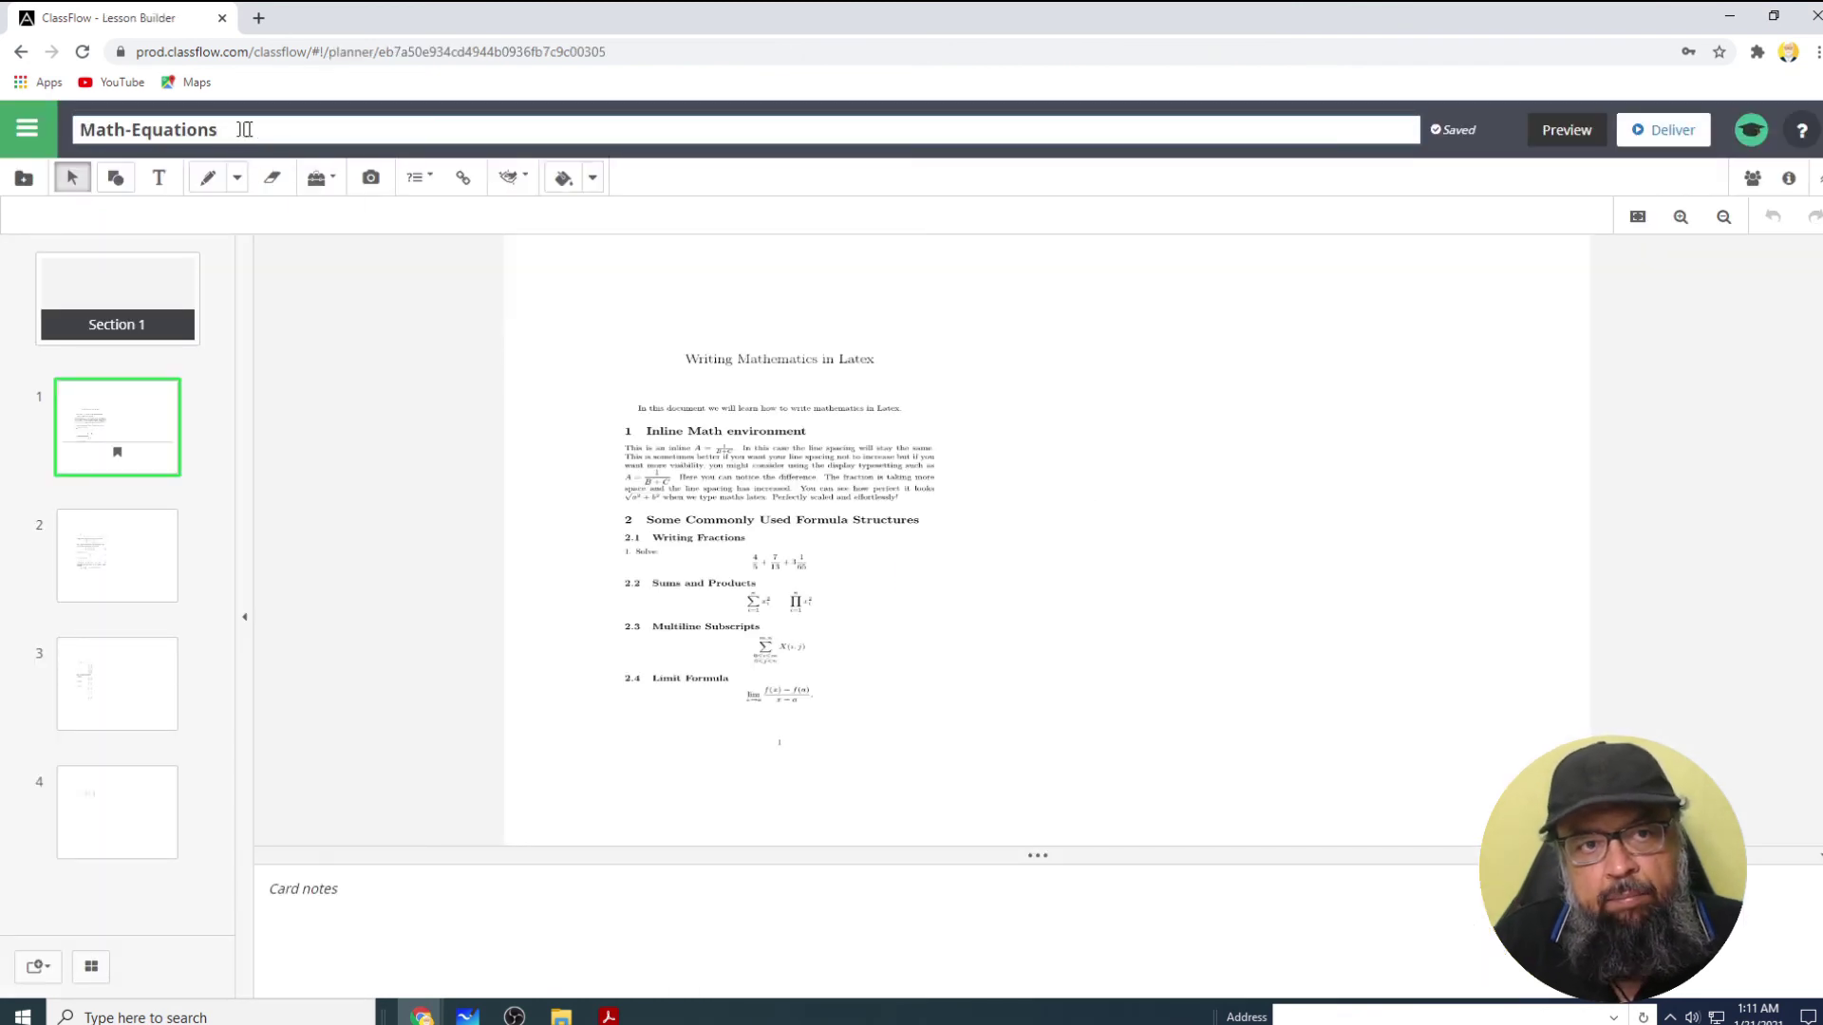
key(Home)
text(Inserted)
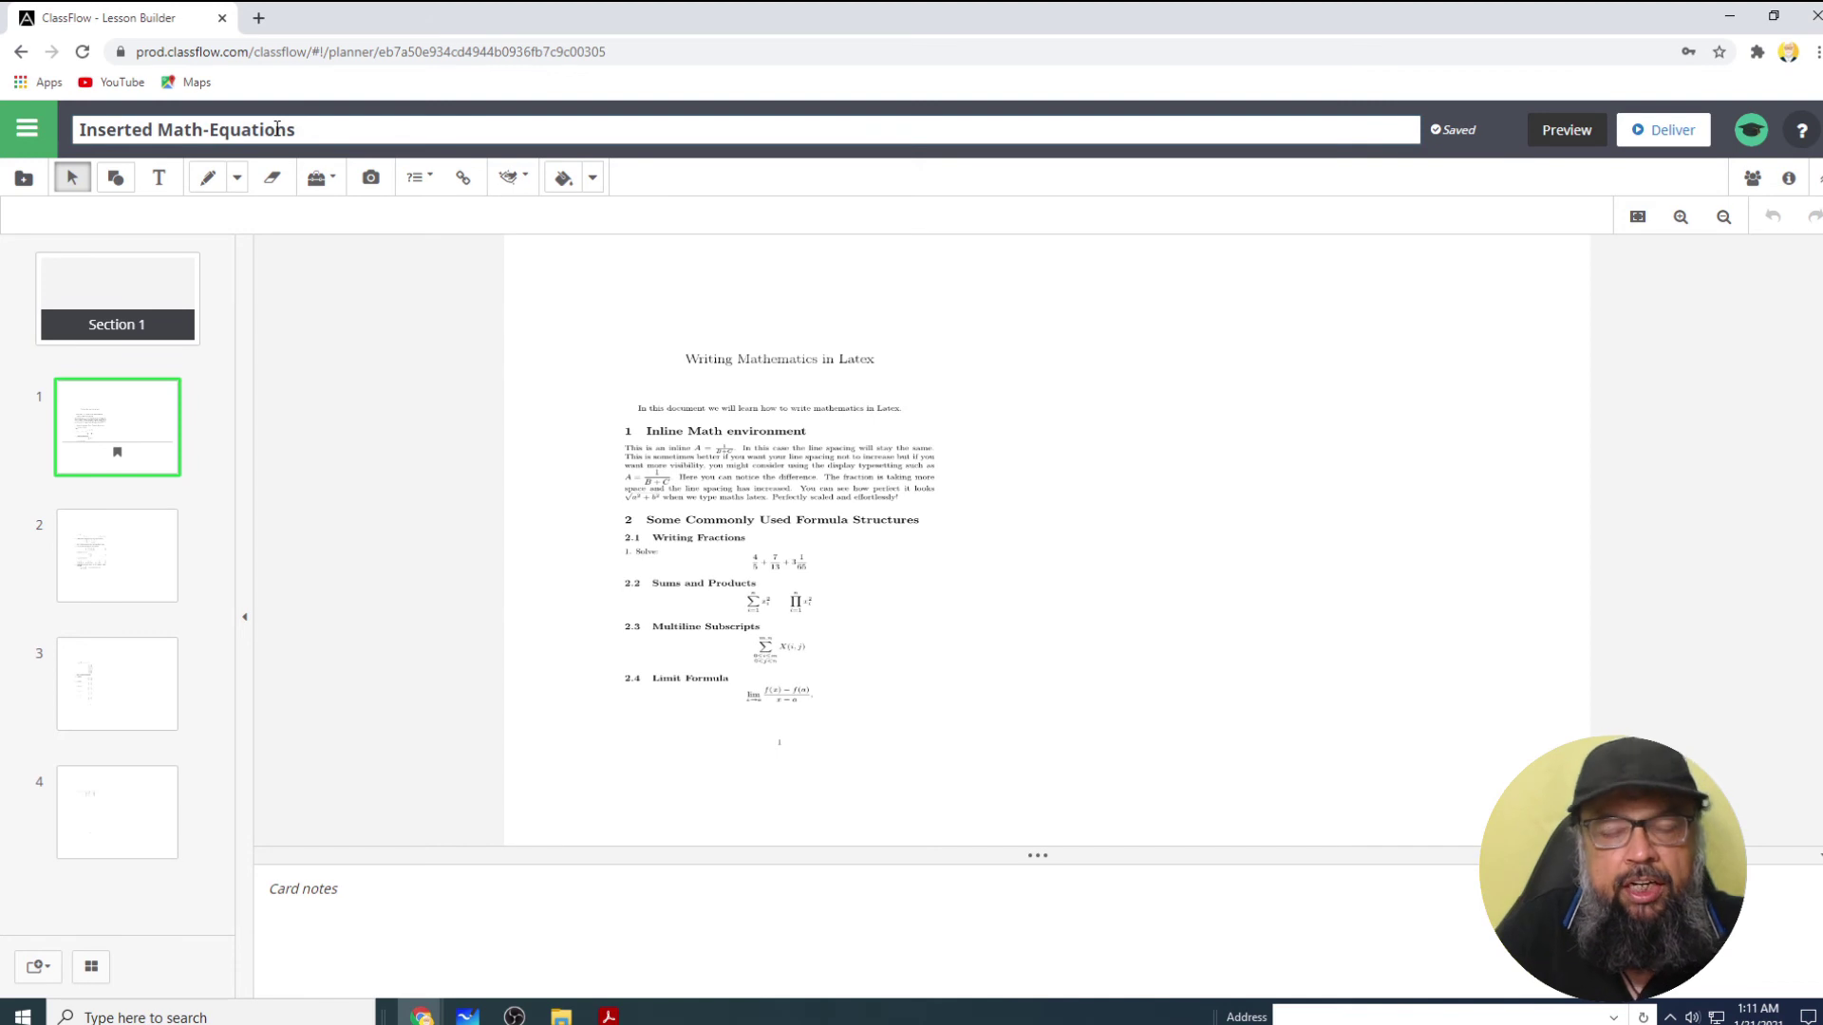
click(1453, 139)
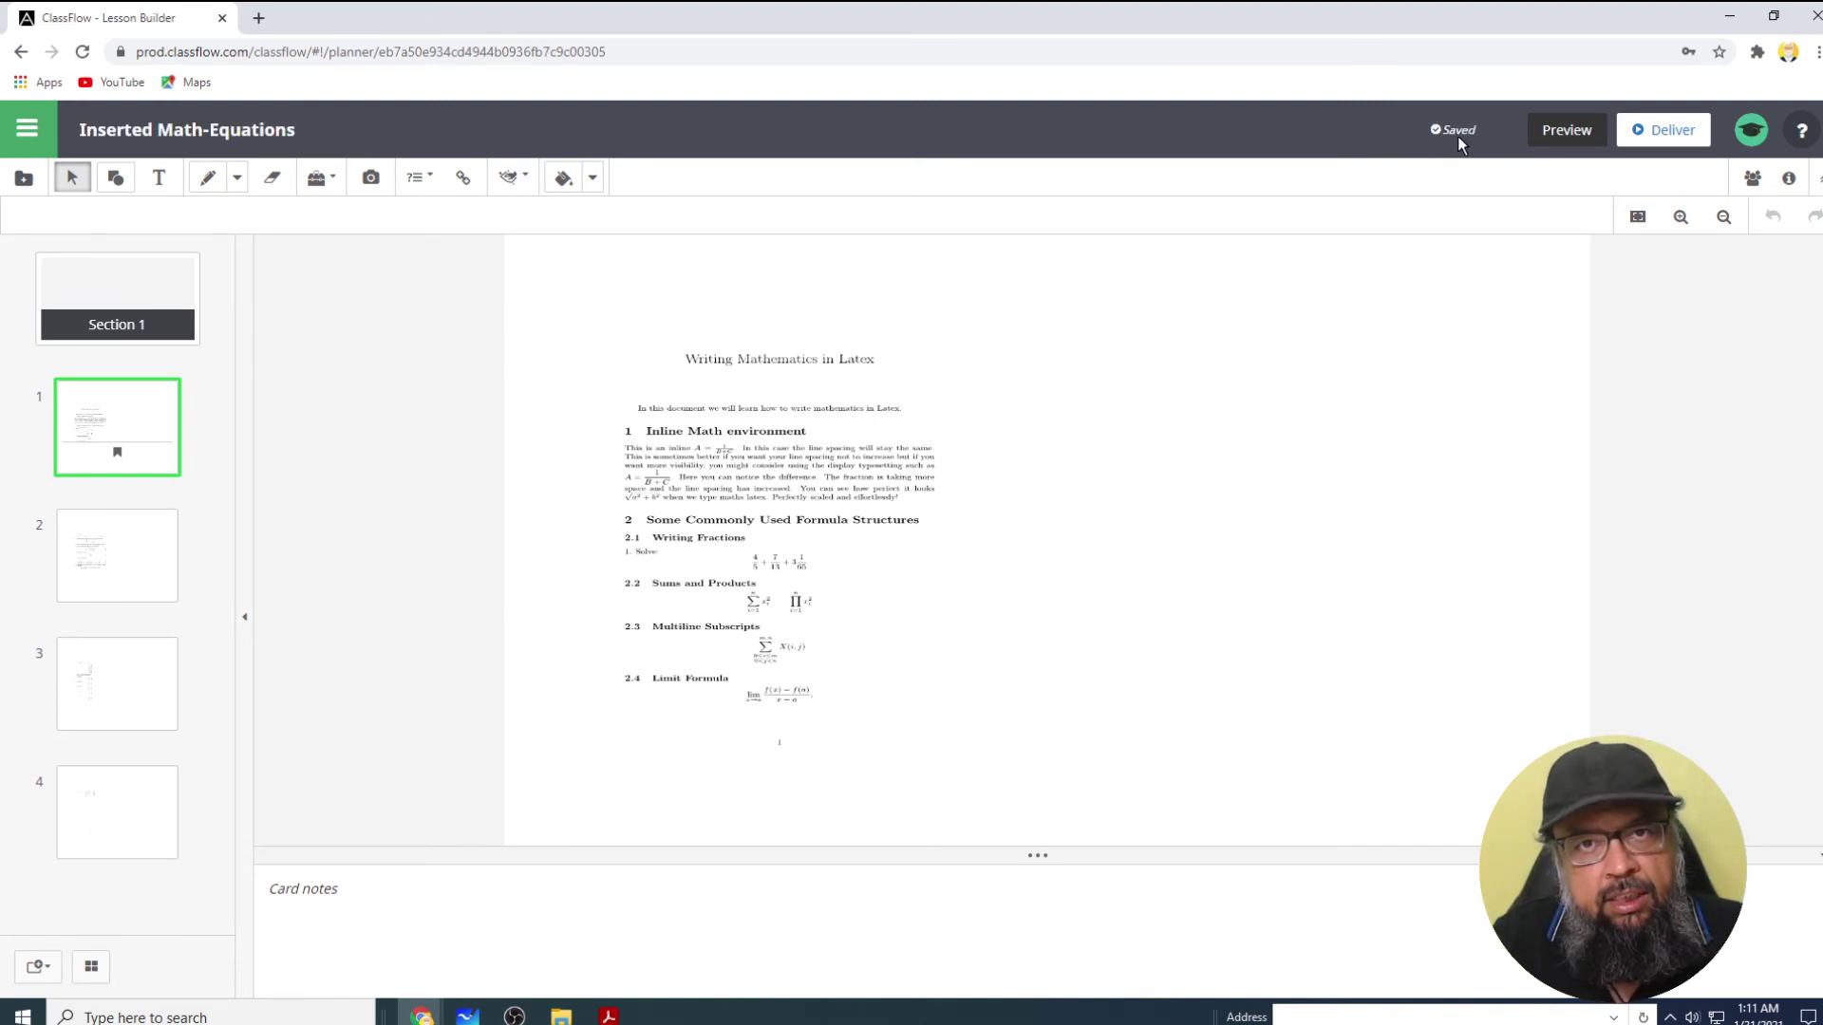
- Go back to Home and launch a new Instant Whiteboard
click(20, 54)
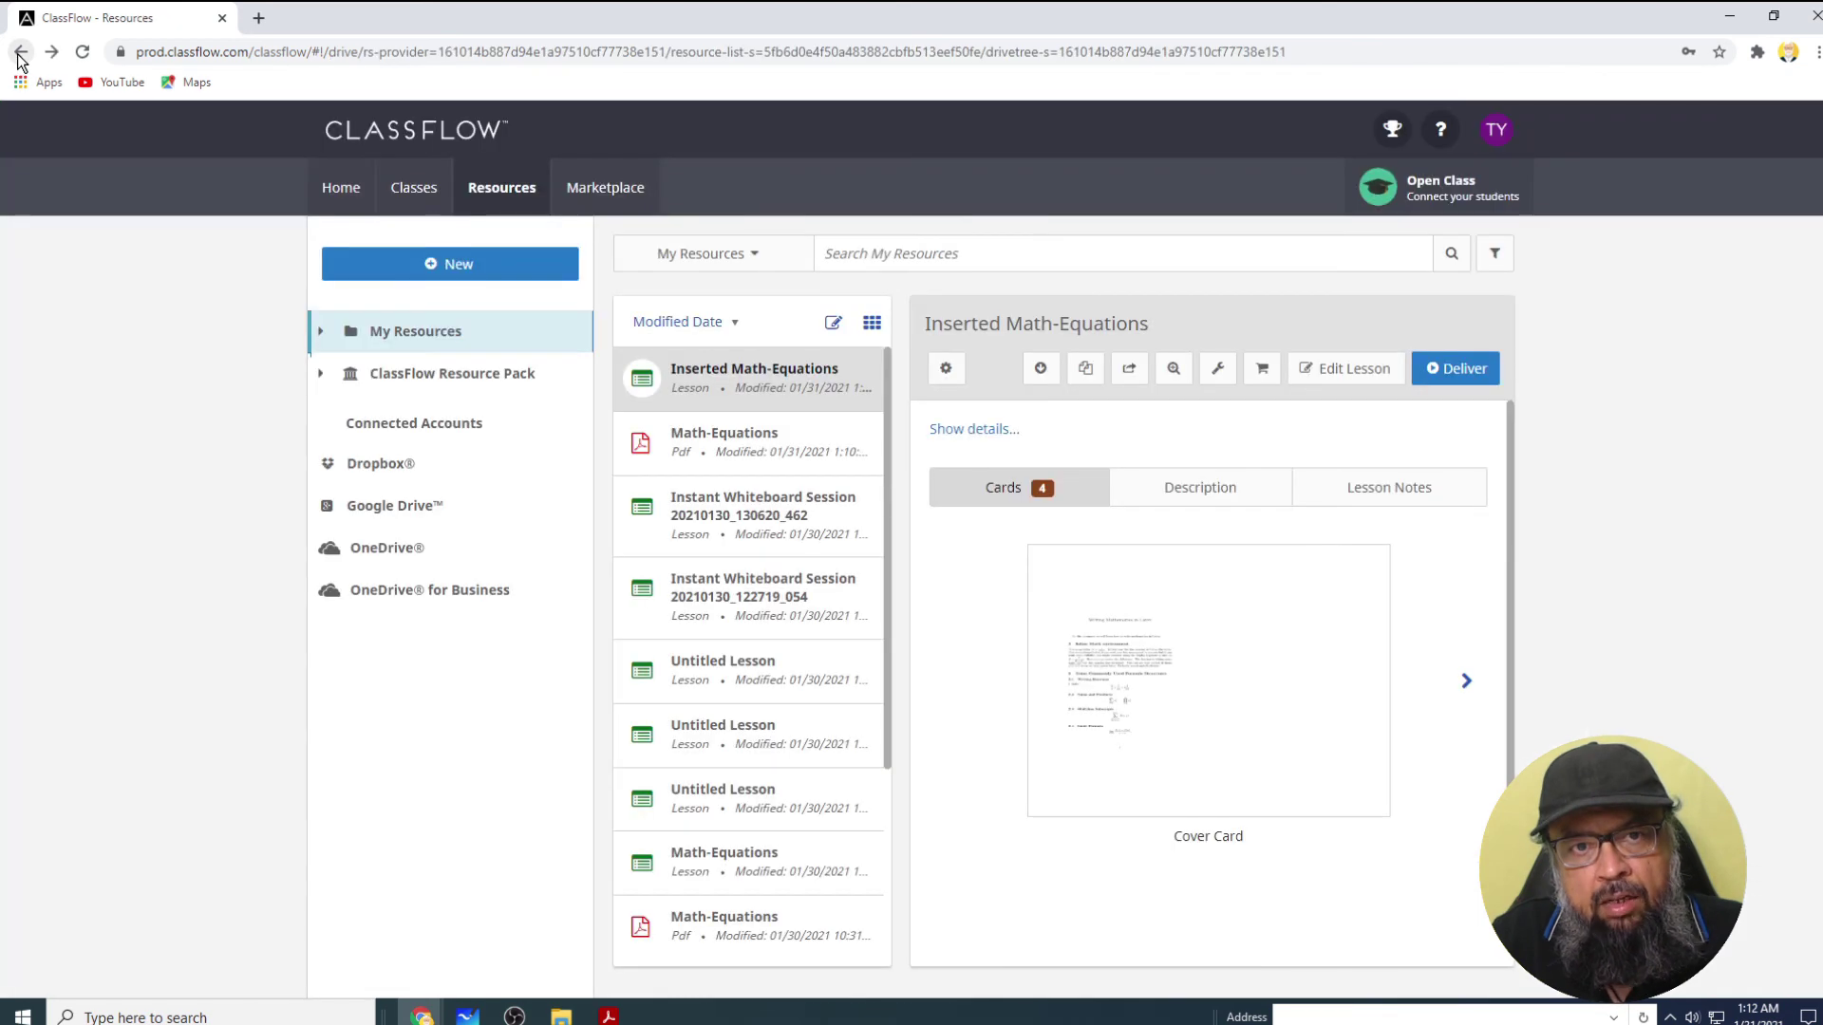
click(20, 53)
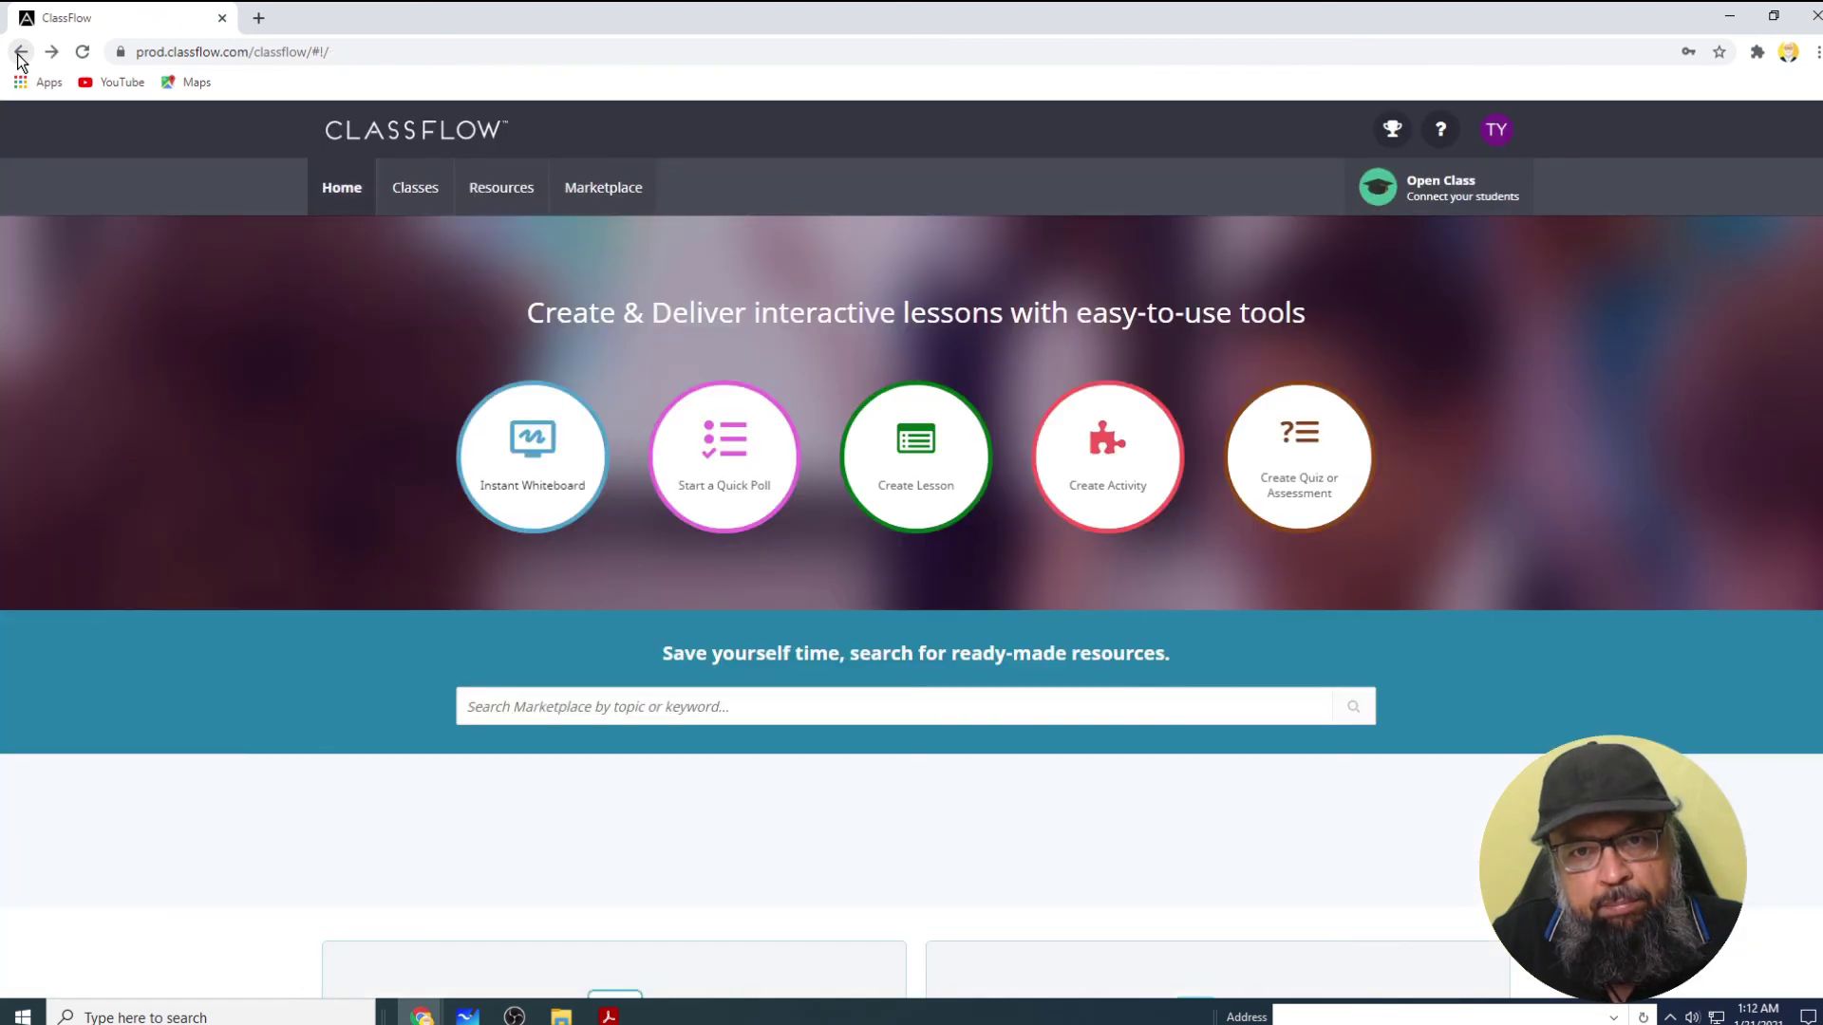
click(554, 472)
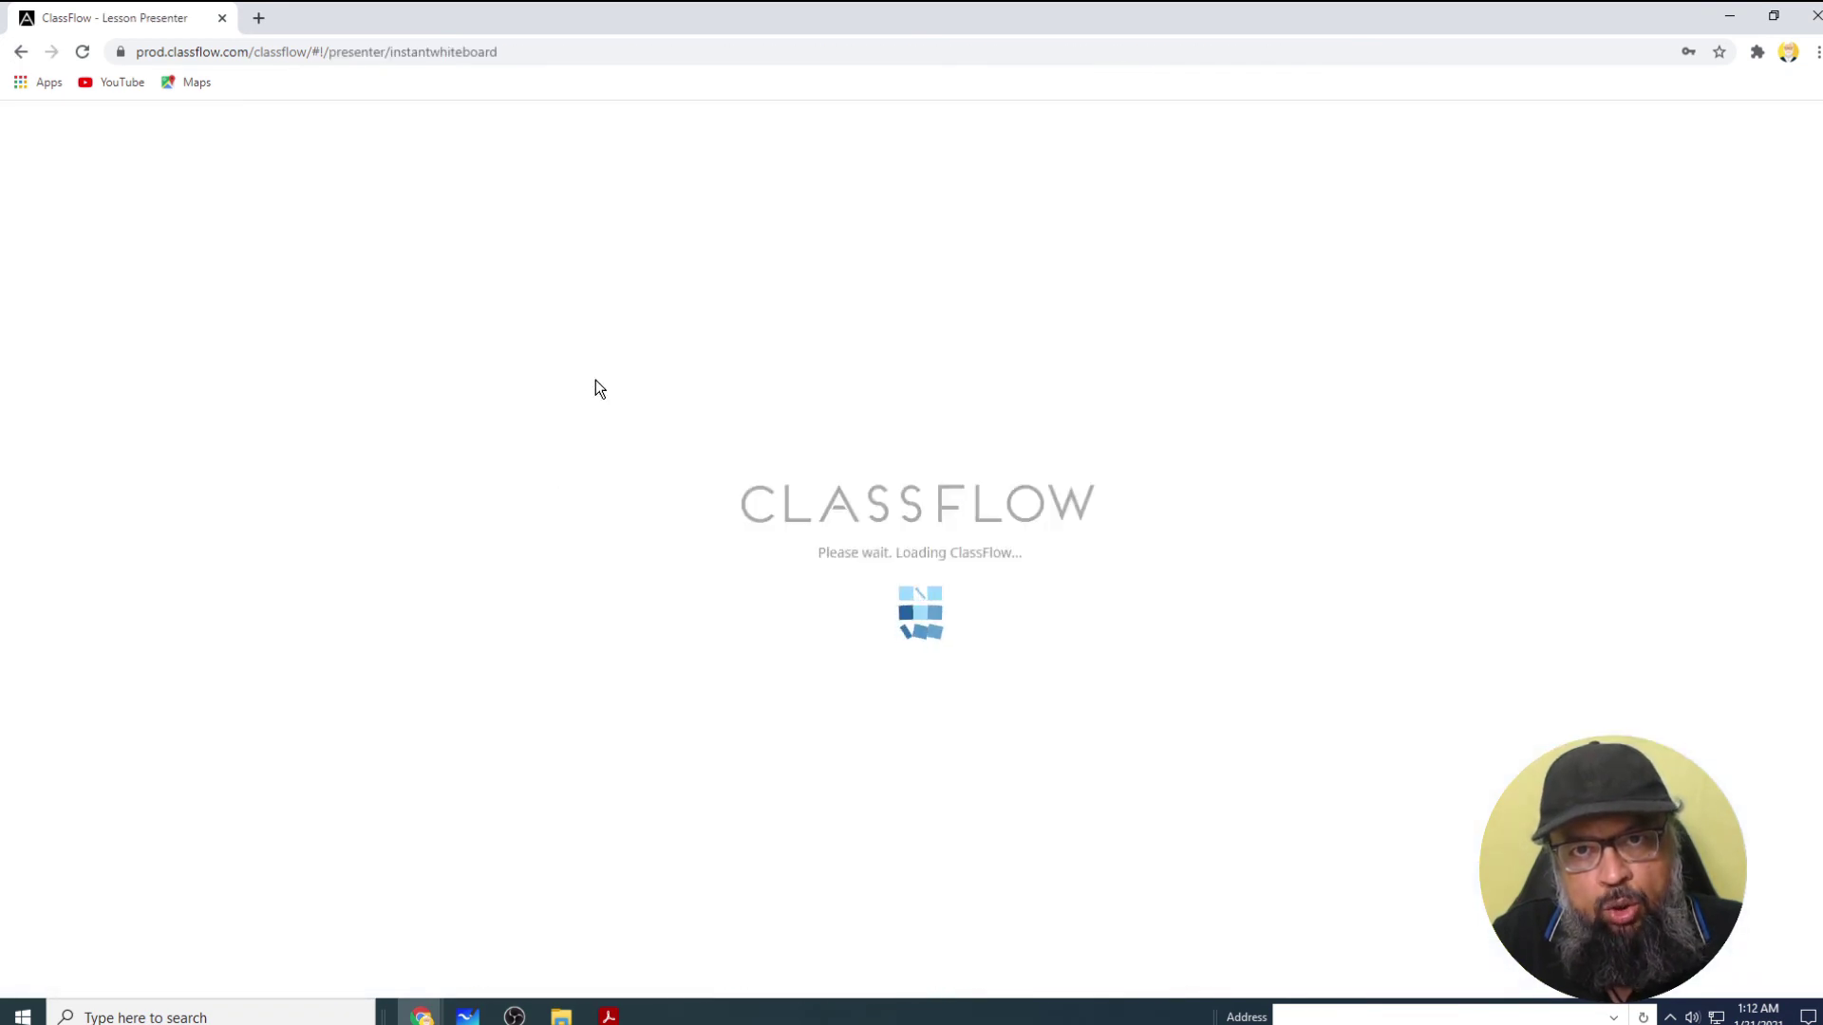
- Open the Inserted Math-Equations lesson from the whiteboard's main menu
click(533, 962)
click(561, 839)
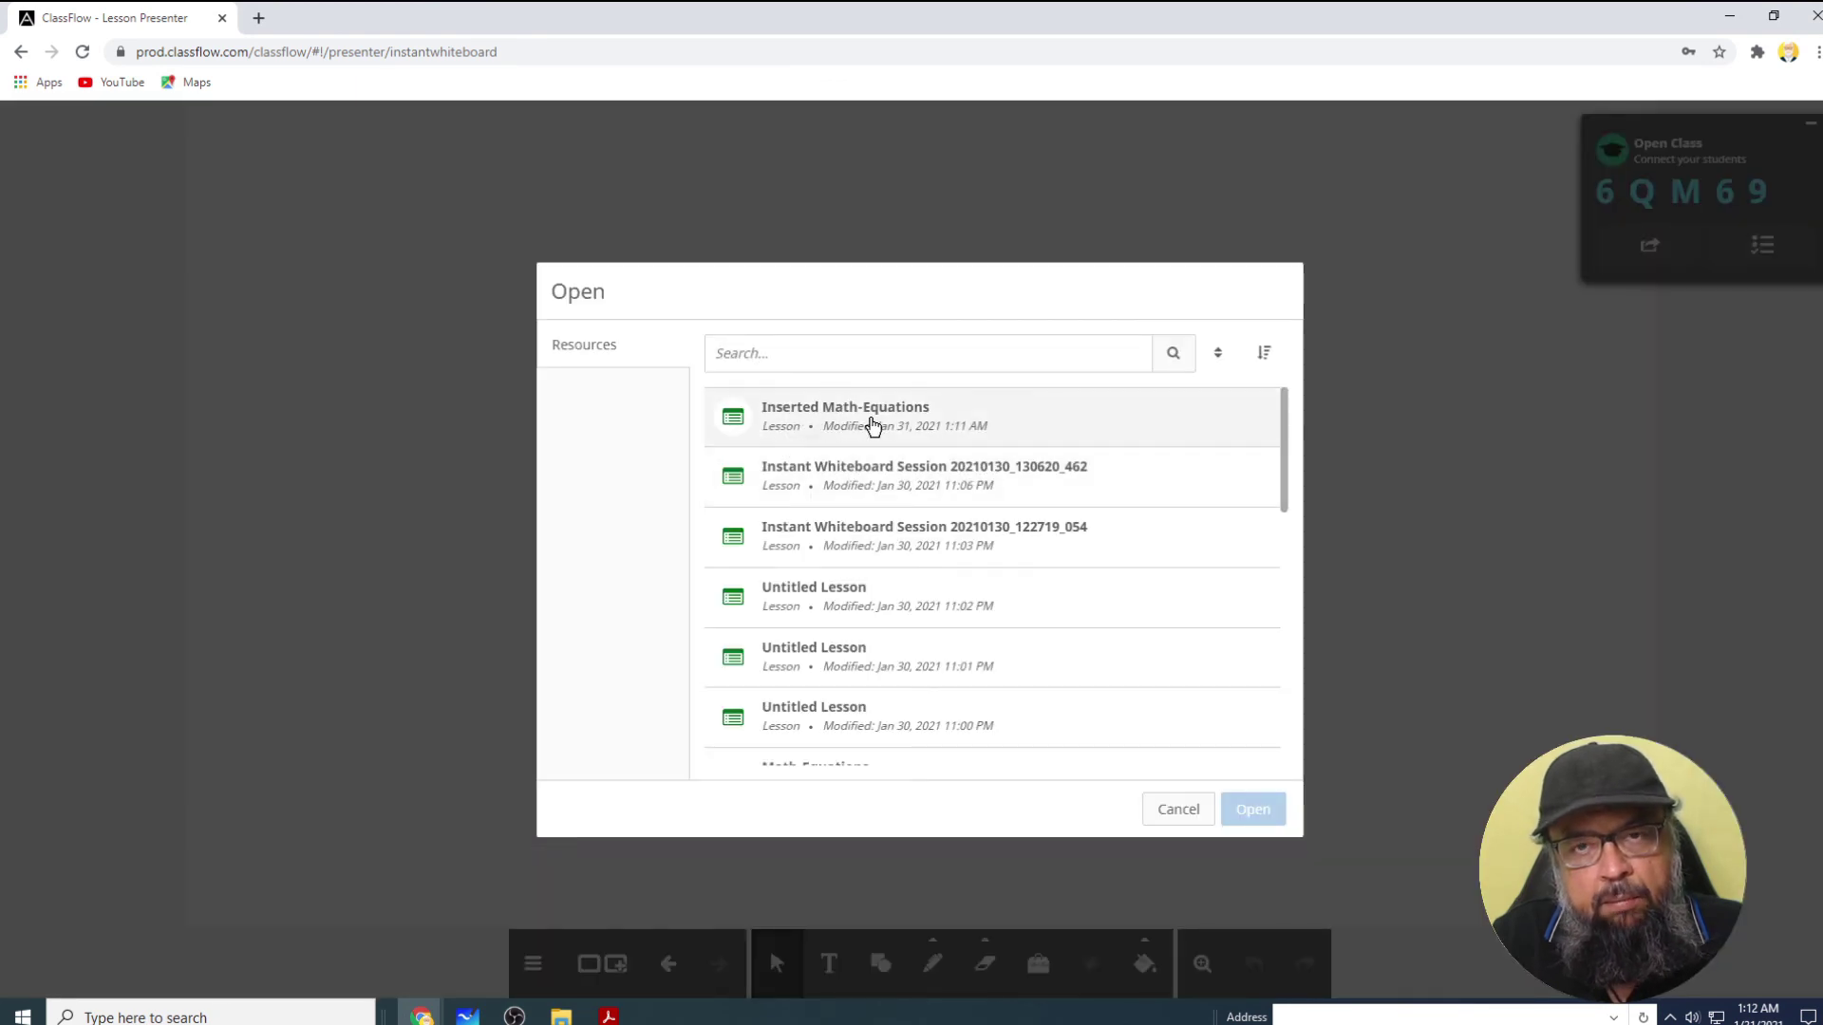
click(873, 425)
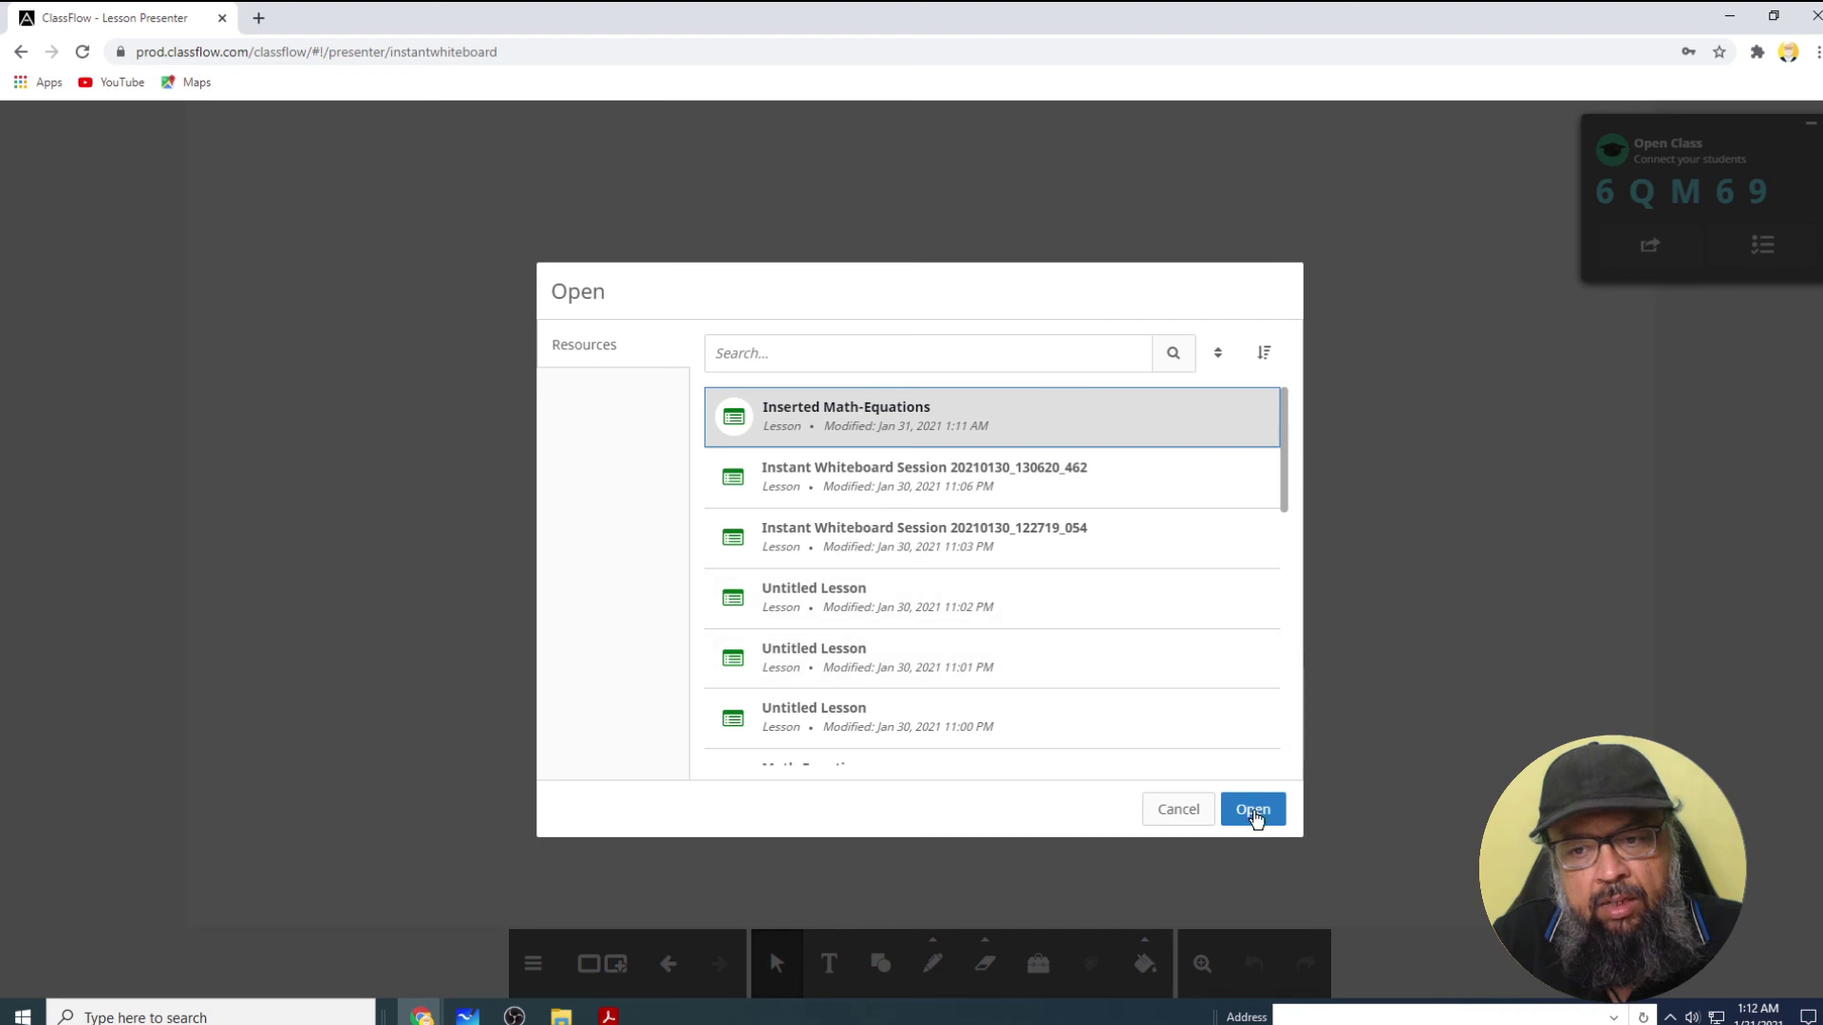
click(1253, 809)
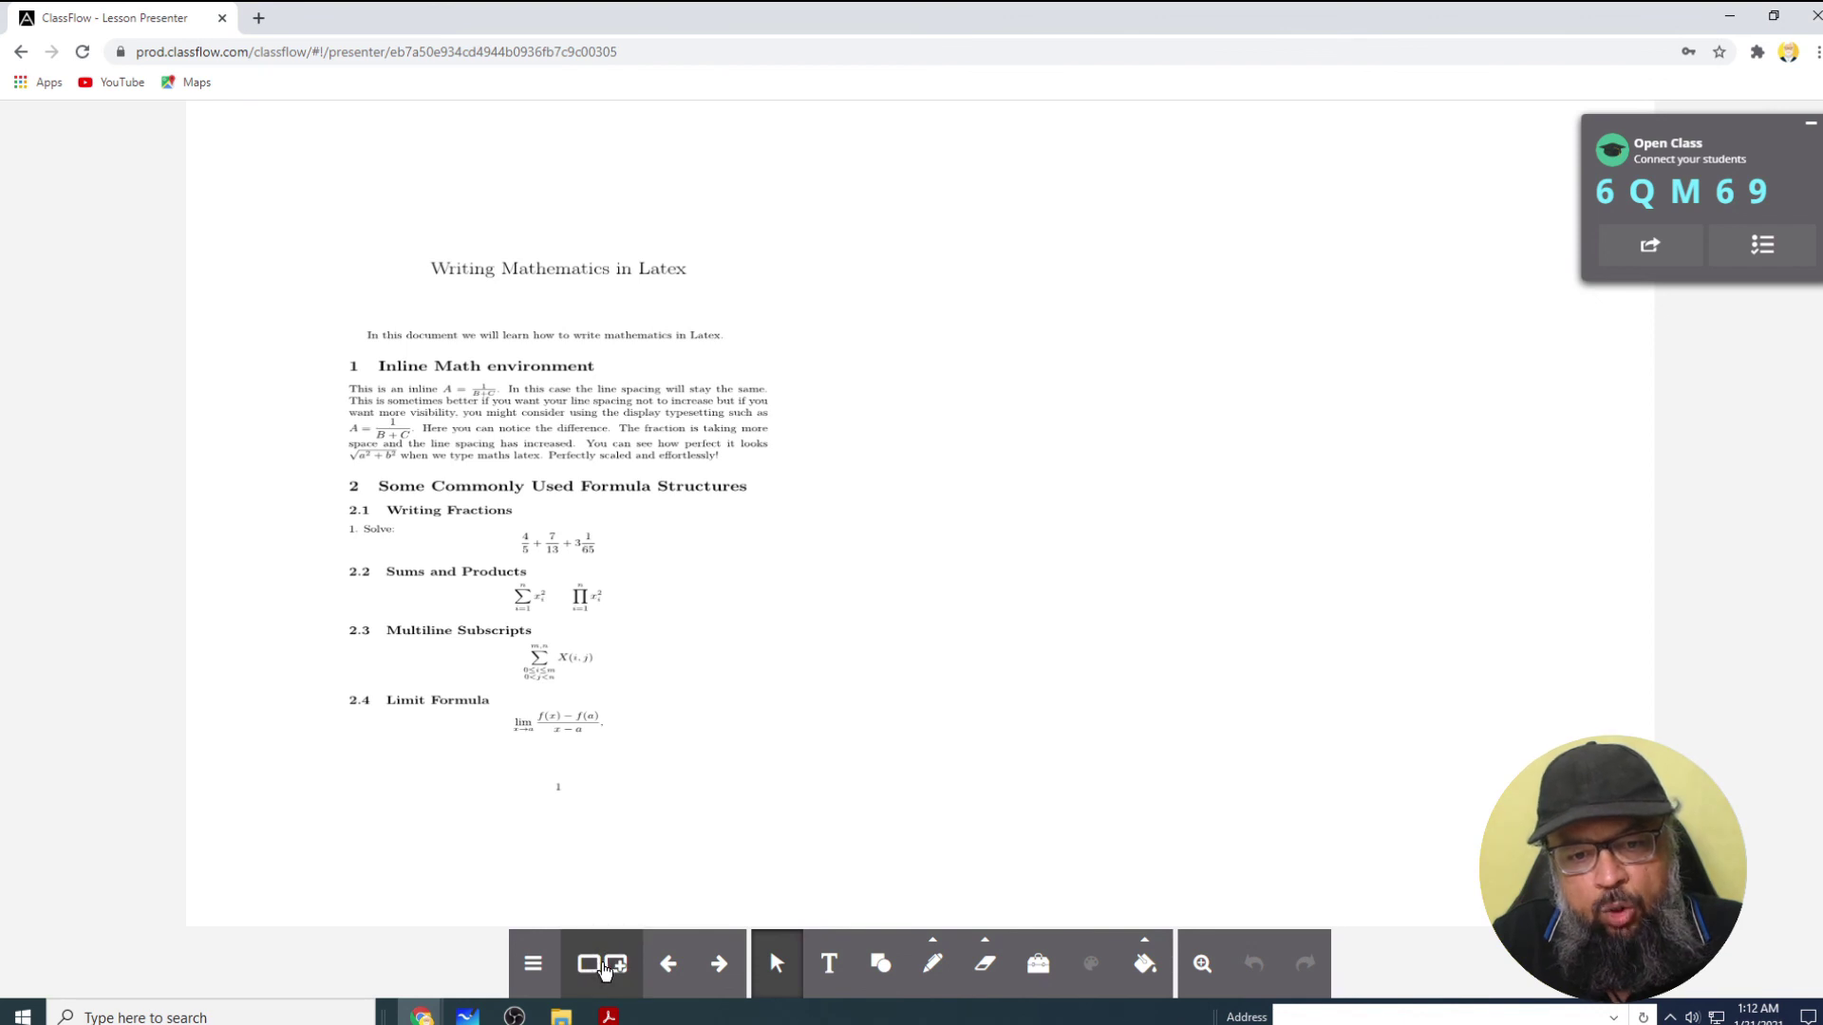
- Browse the four page thumbnails, from the generic matrix page back to 'Writing Mathematics in Latex'
click(603, 965)
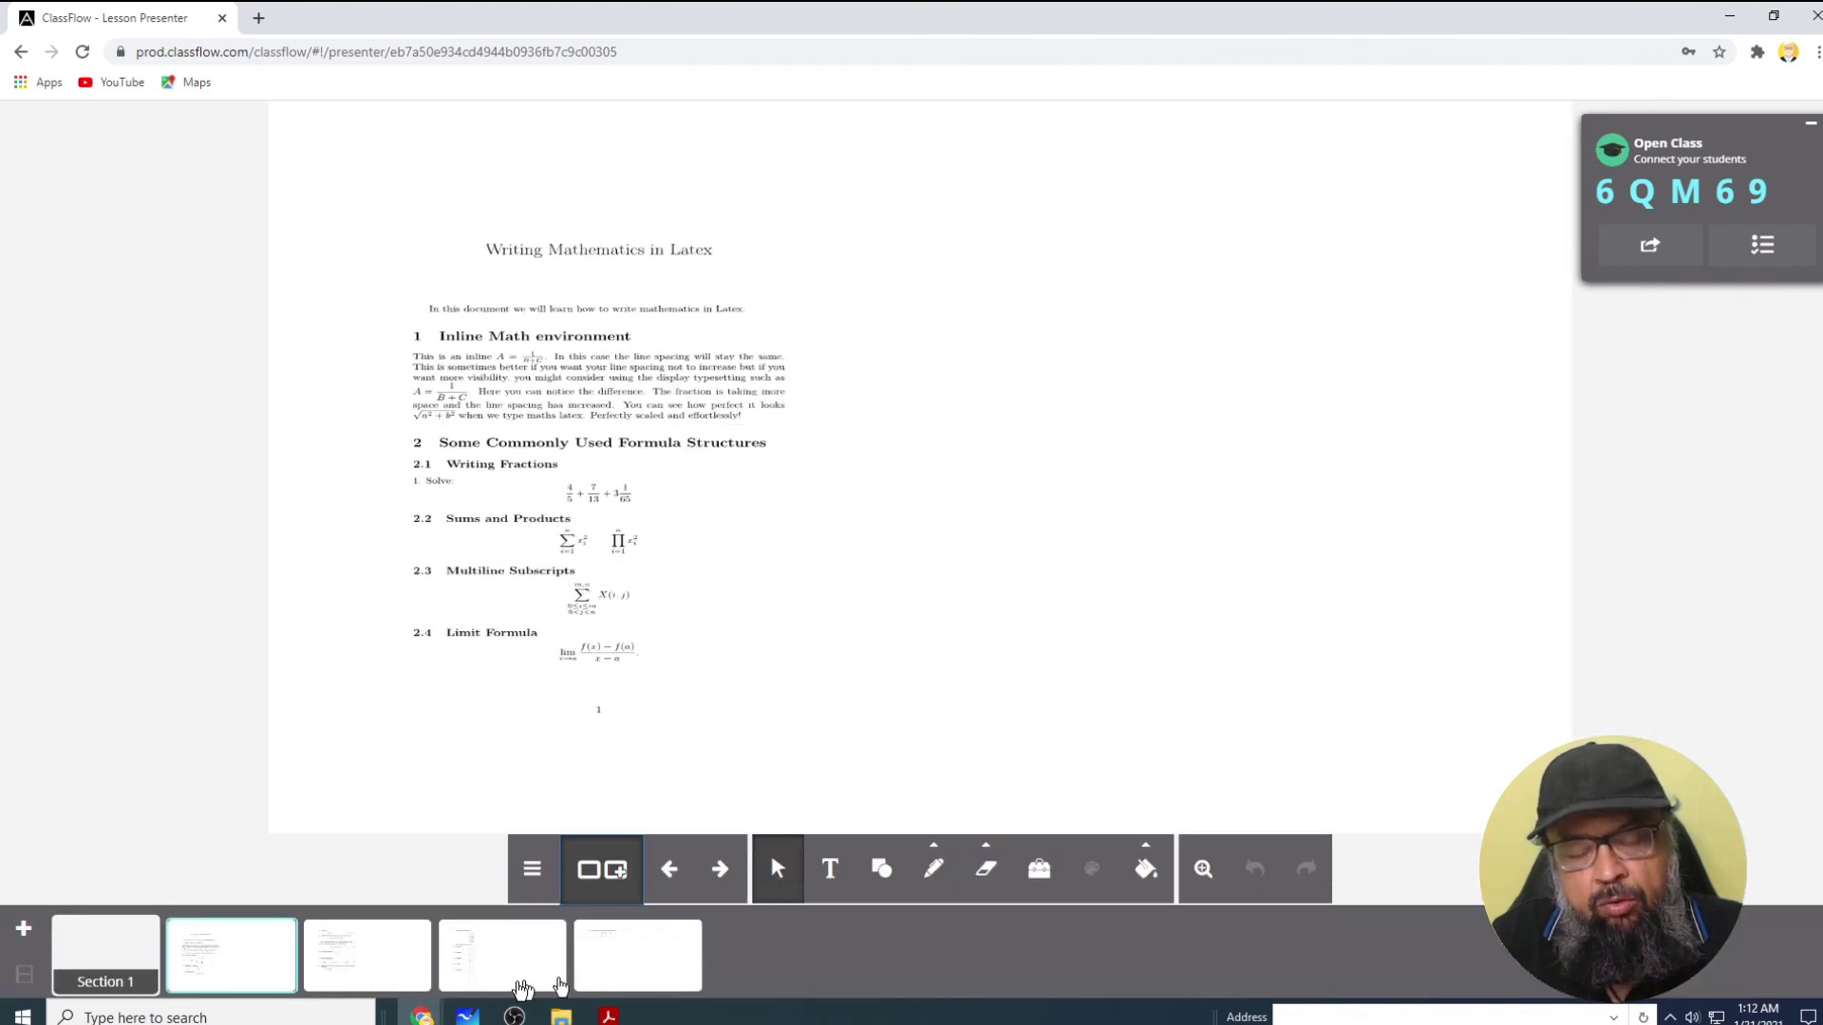
click(618, 968)
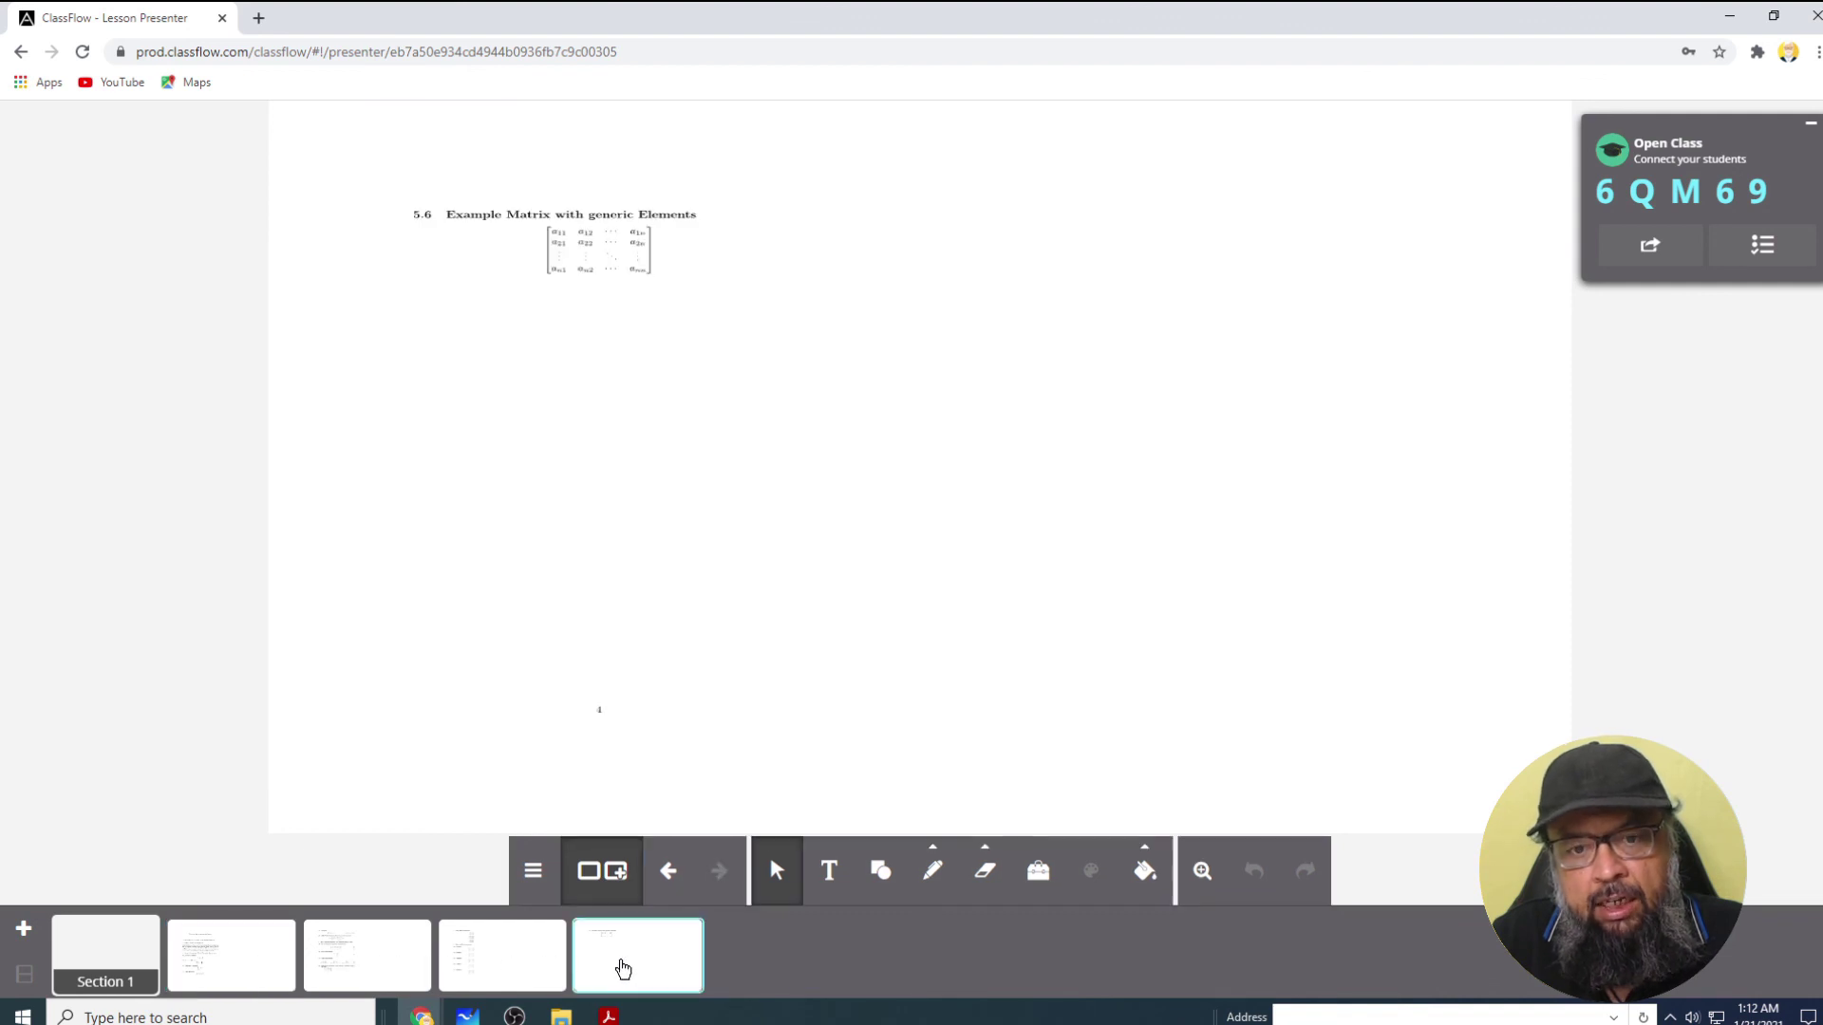
click(503, 971)
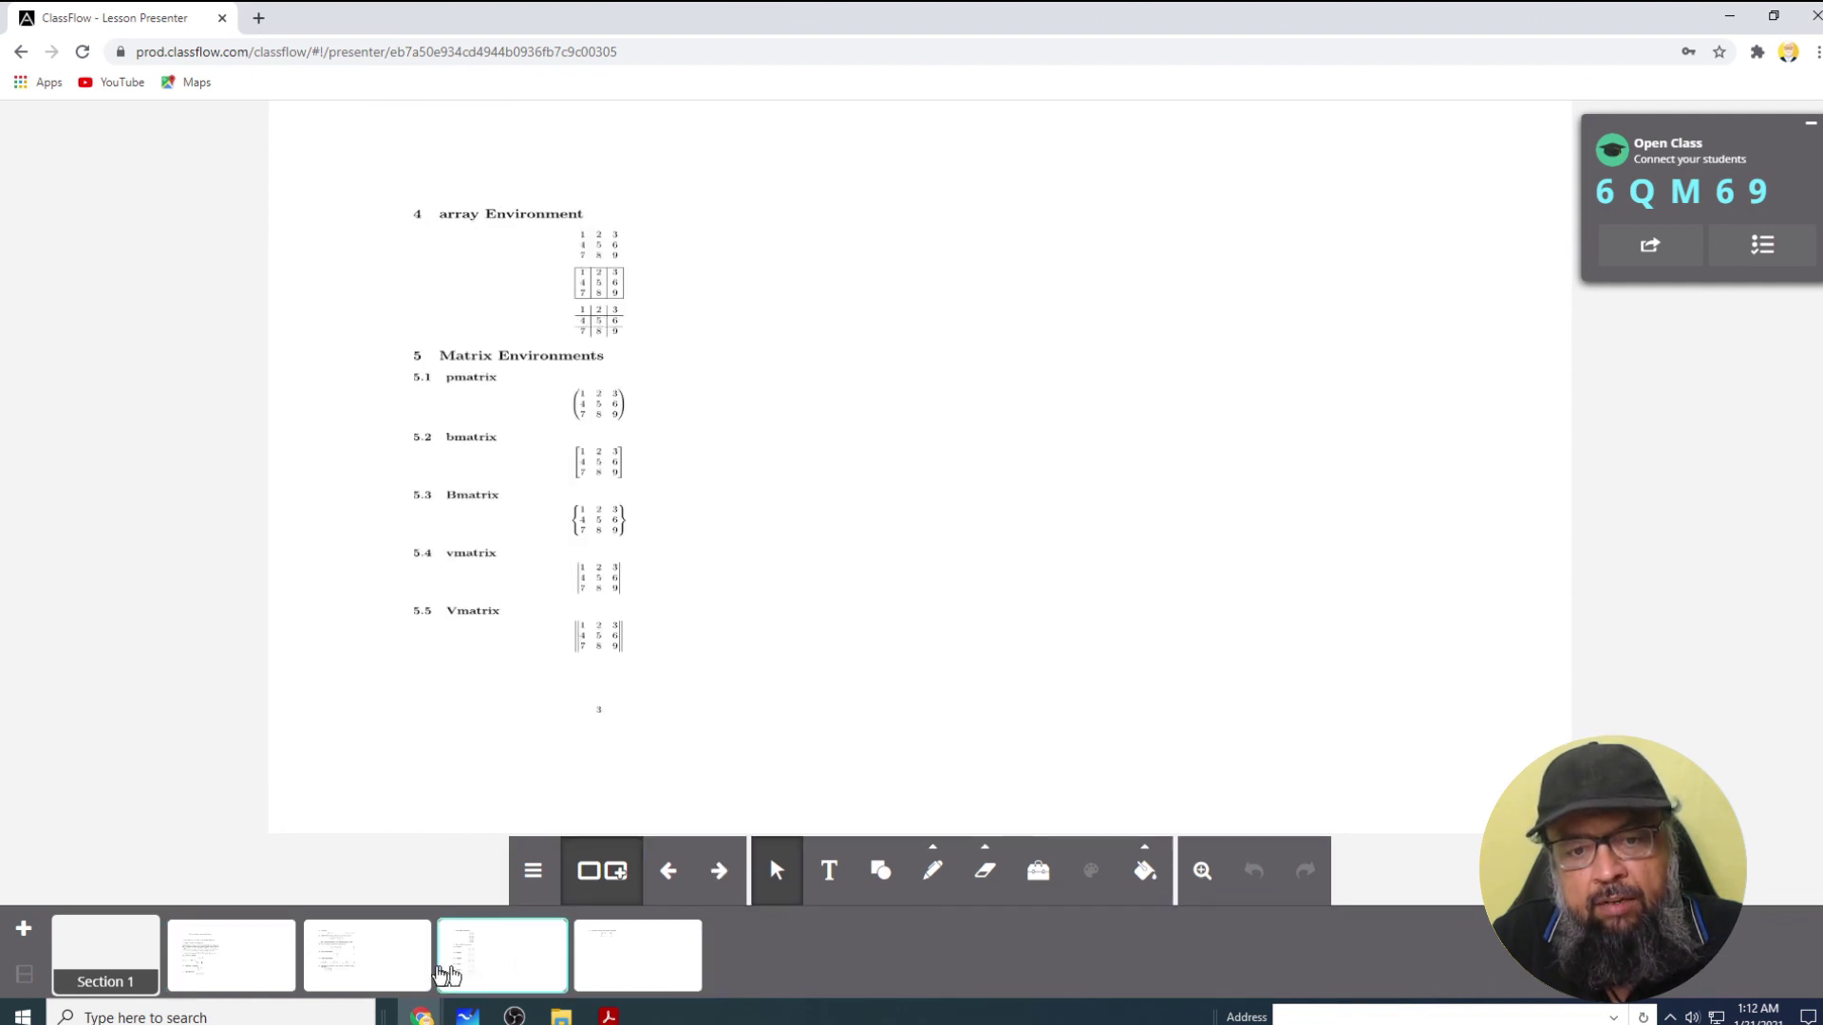
click(356, 973)
click(616, 969)
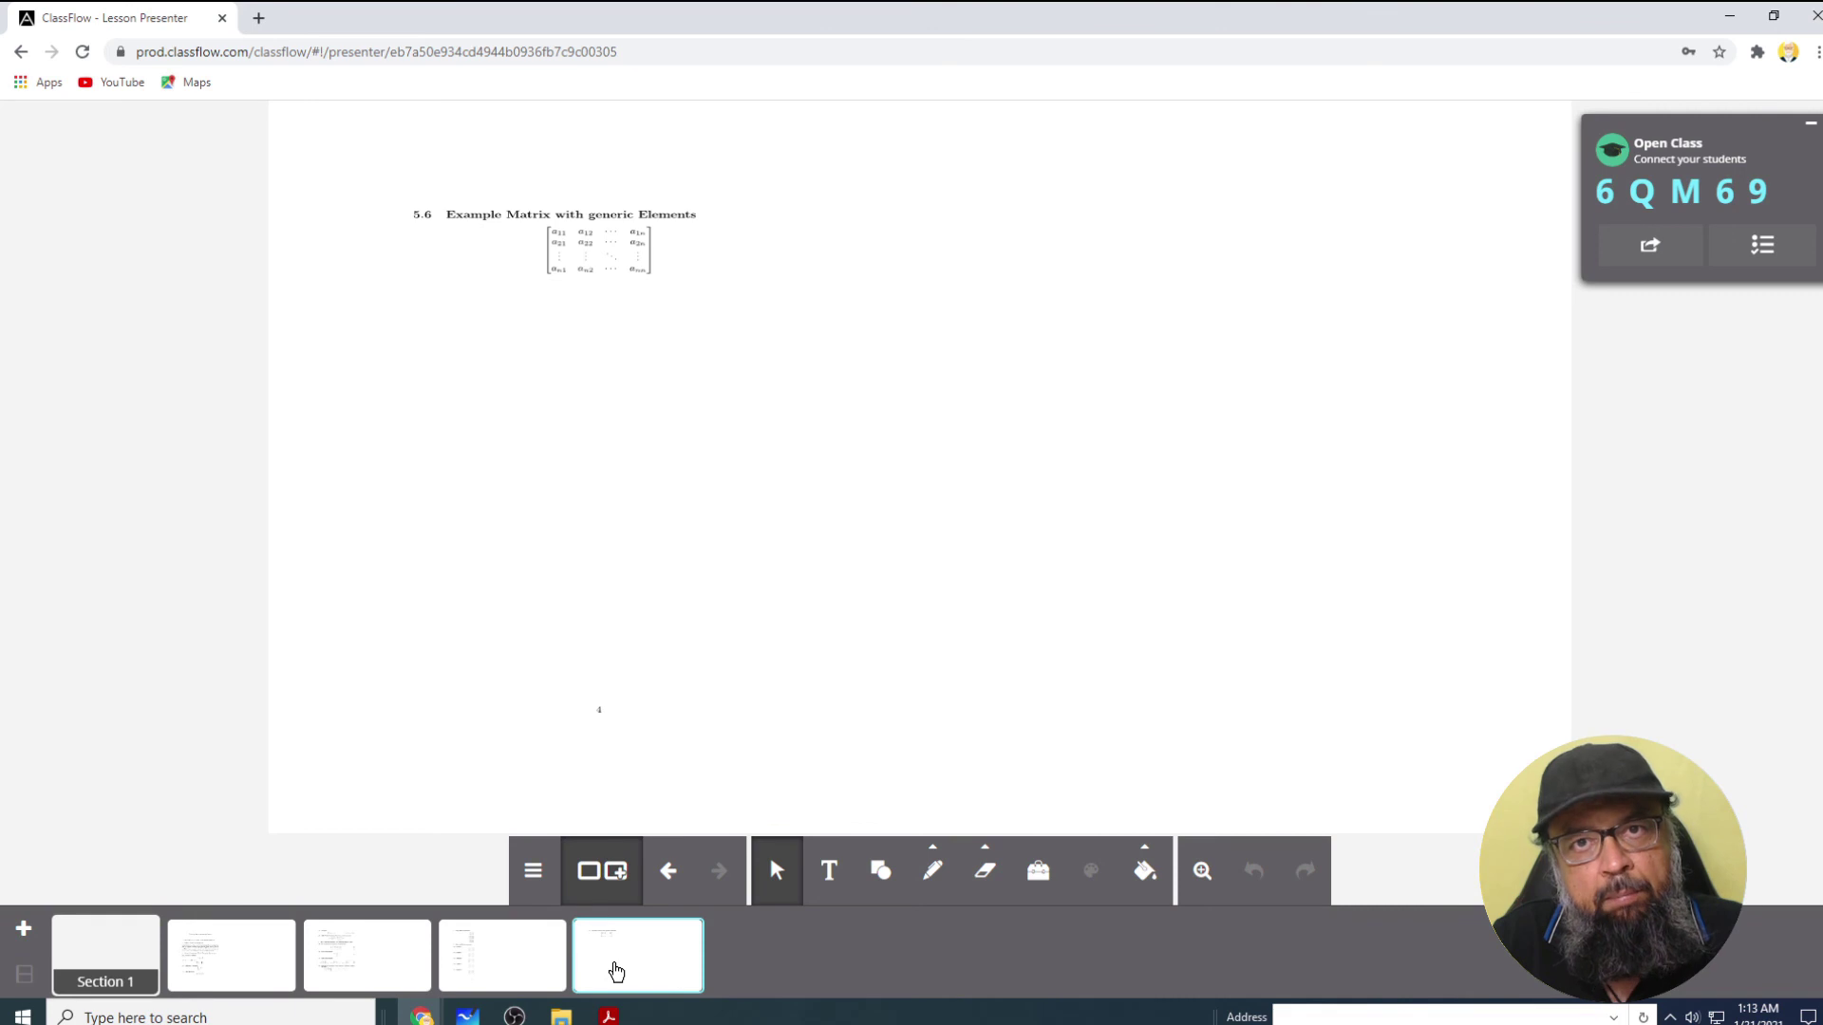
click(222, 978)
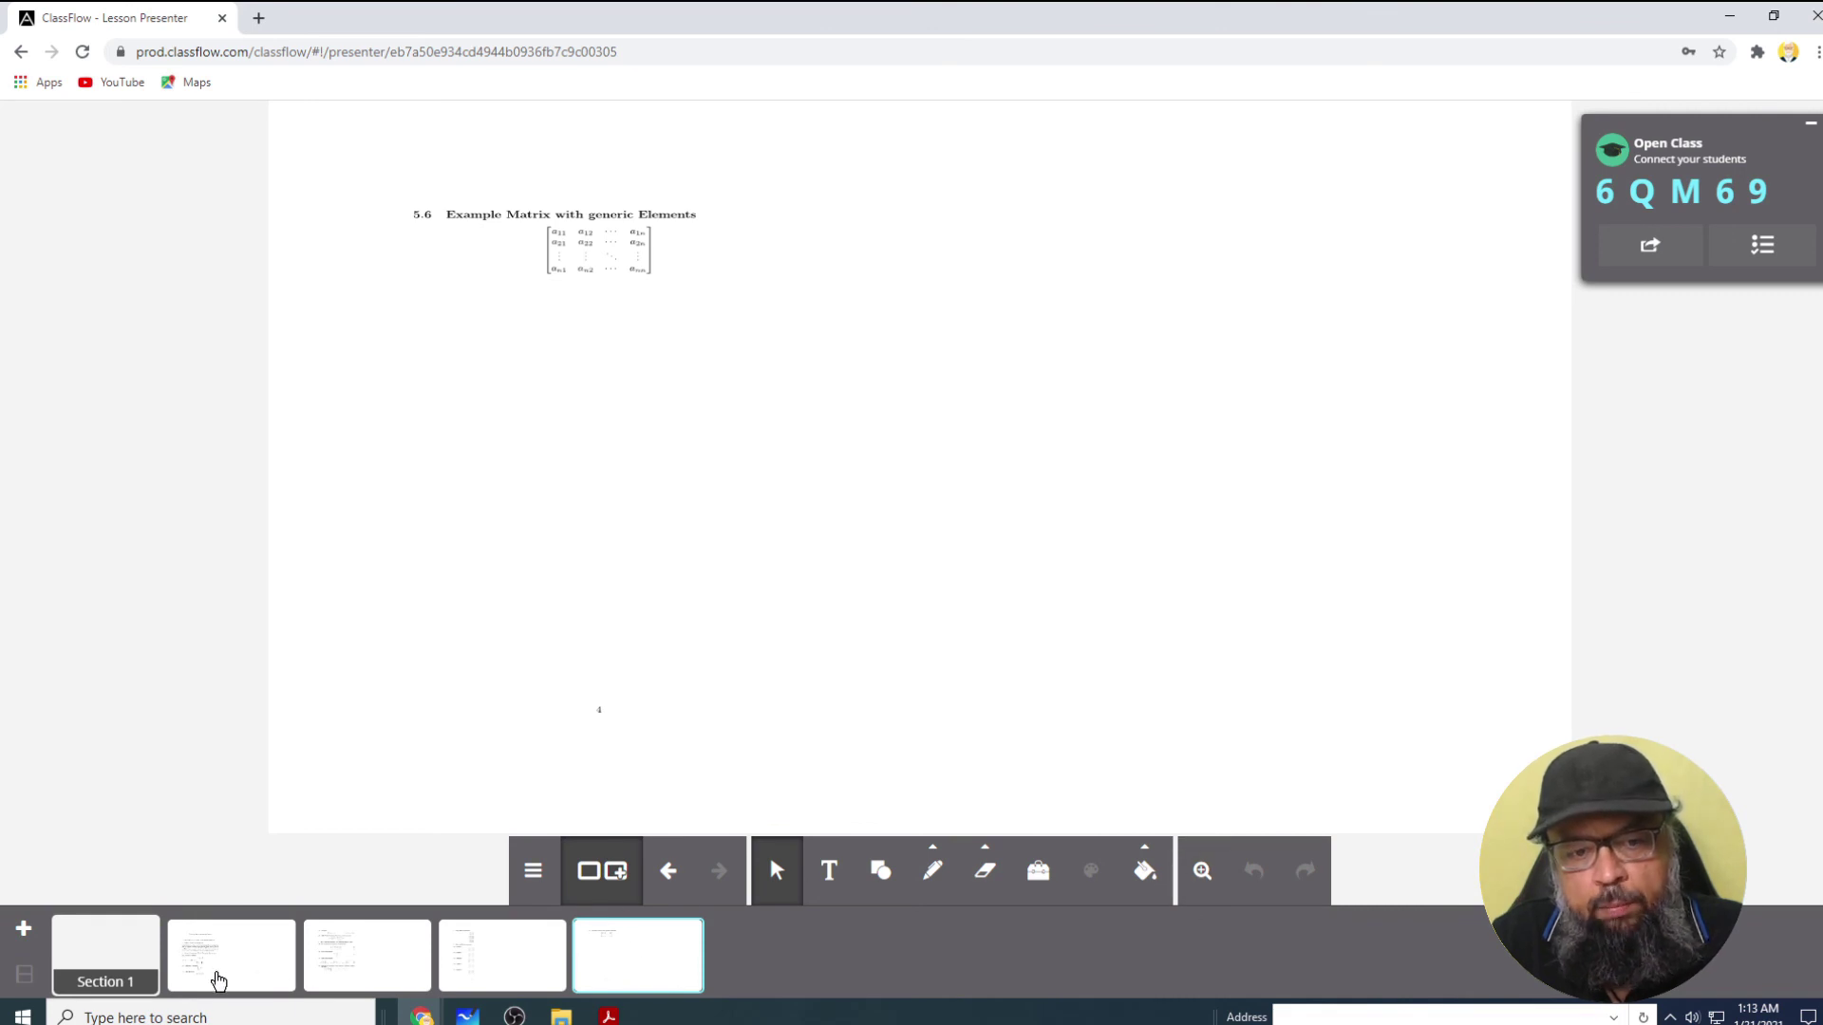
- Zoom the first page to about 179% and drag the page image into view
click(1202, 870)
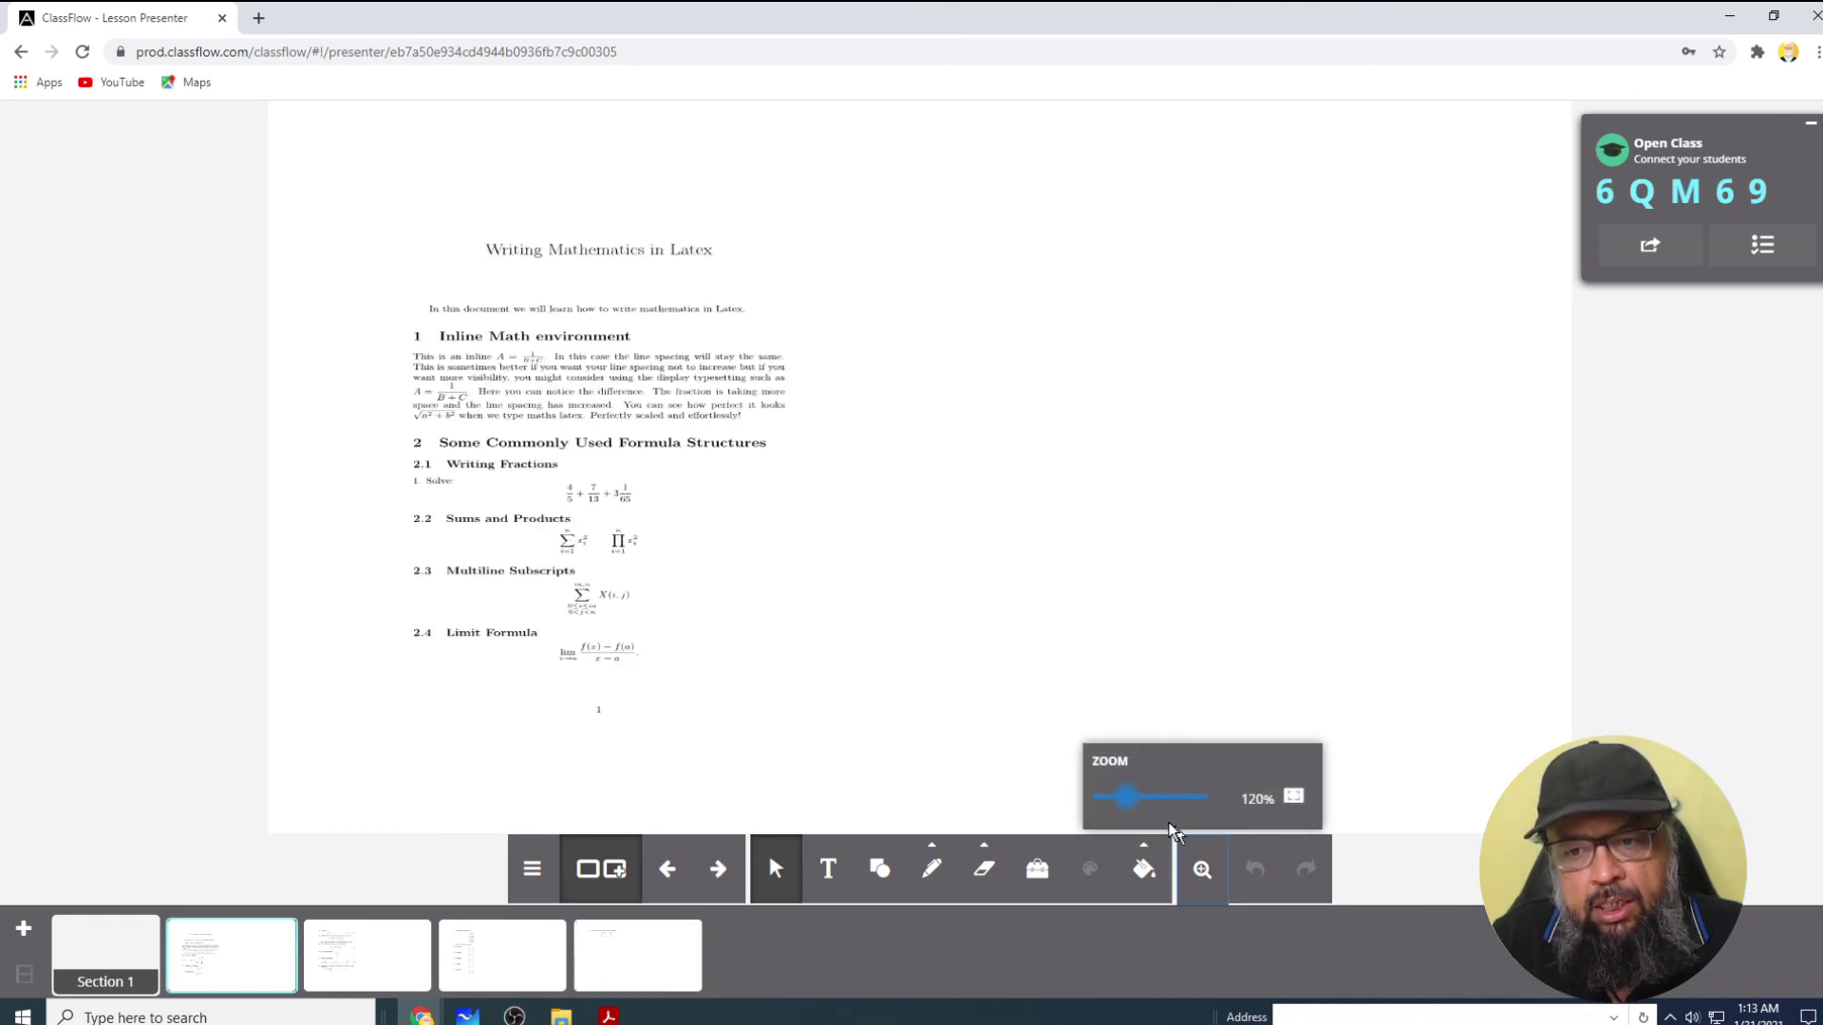
drag(1127, 805, 1143, 803)
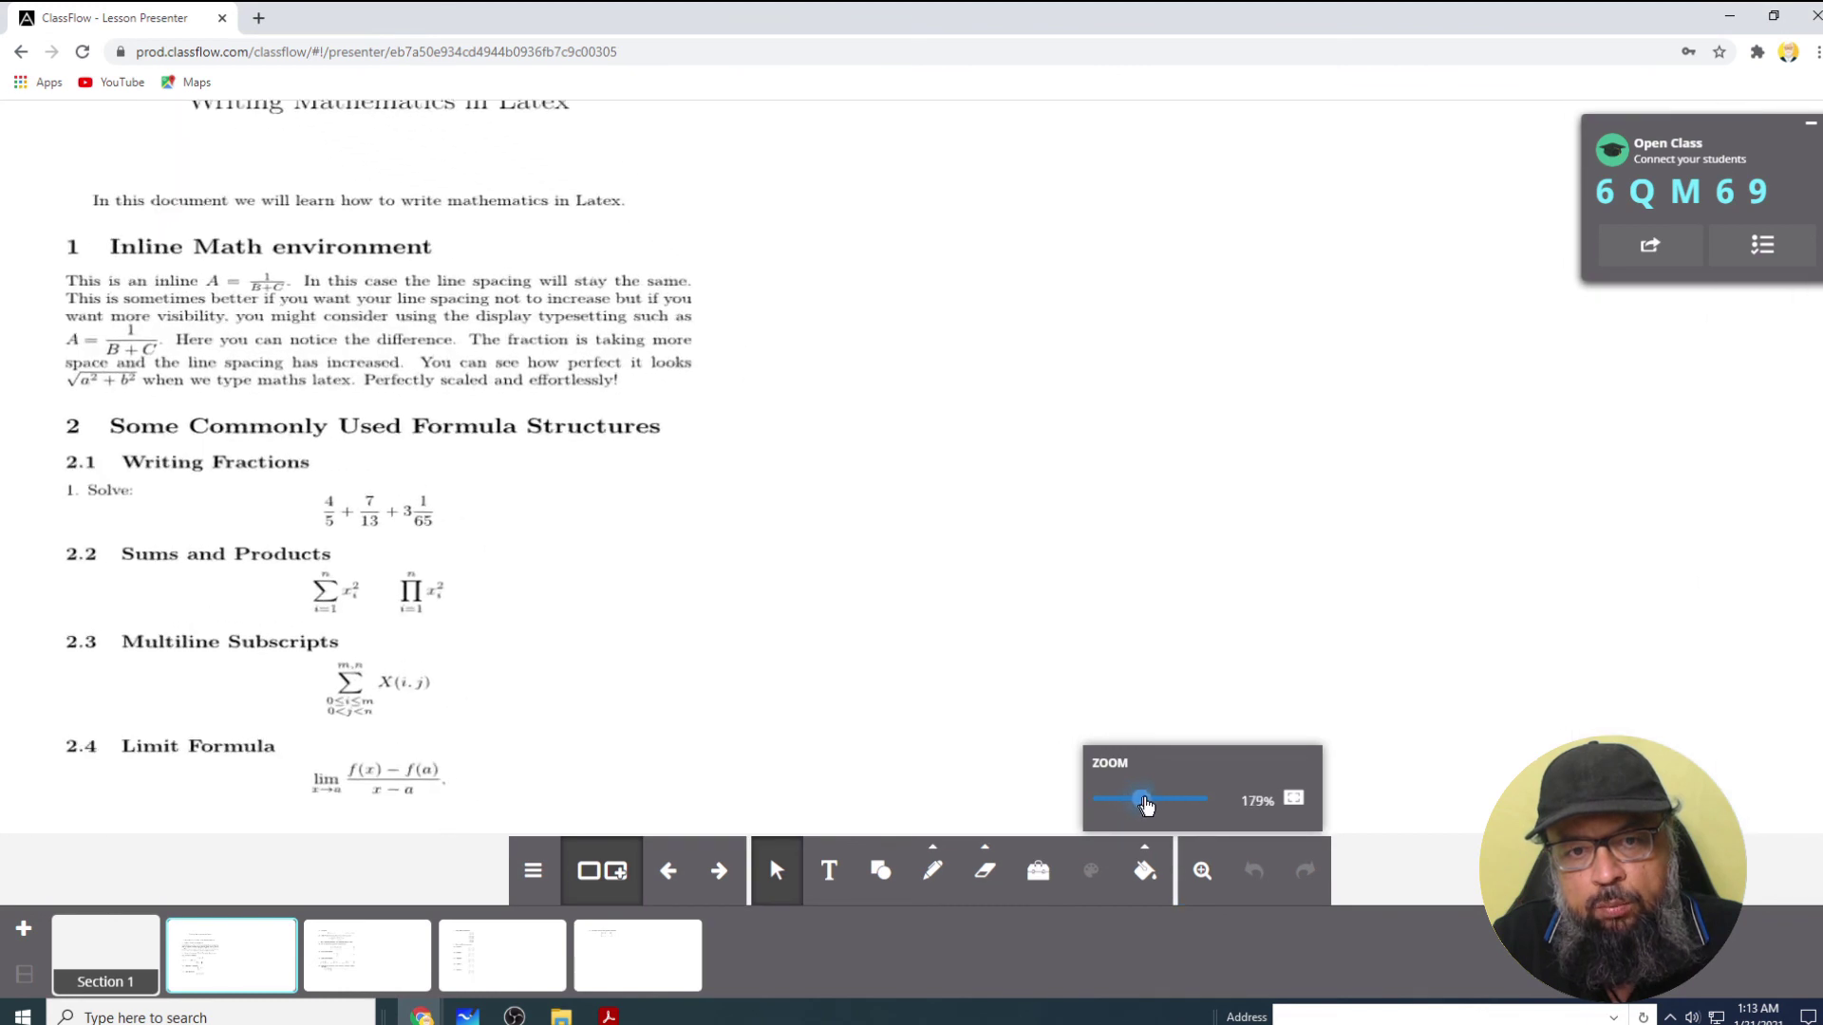
click(727, 580)
mouse_move(720, 578)
mouse_down()
mouse_move(1030, 573)
mouse_move(718, 578)
mouse_up()
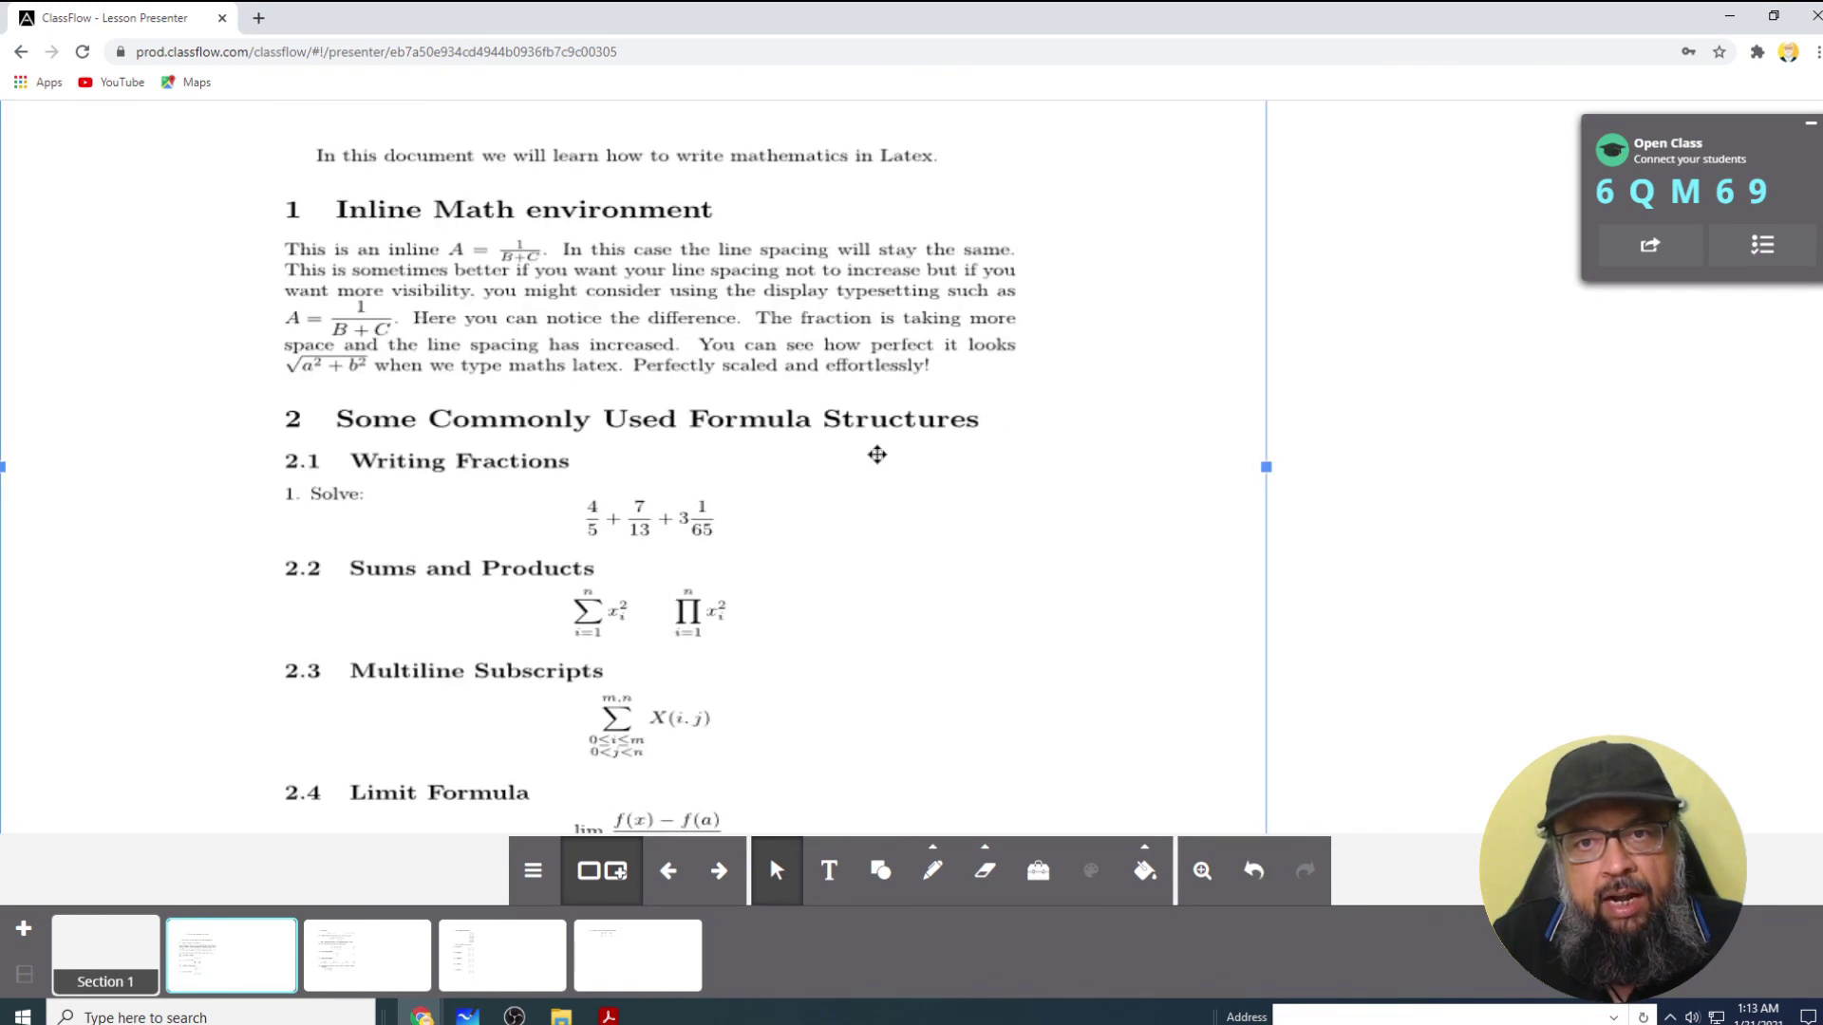